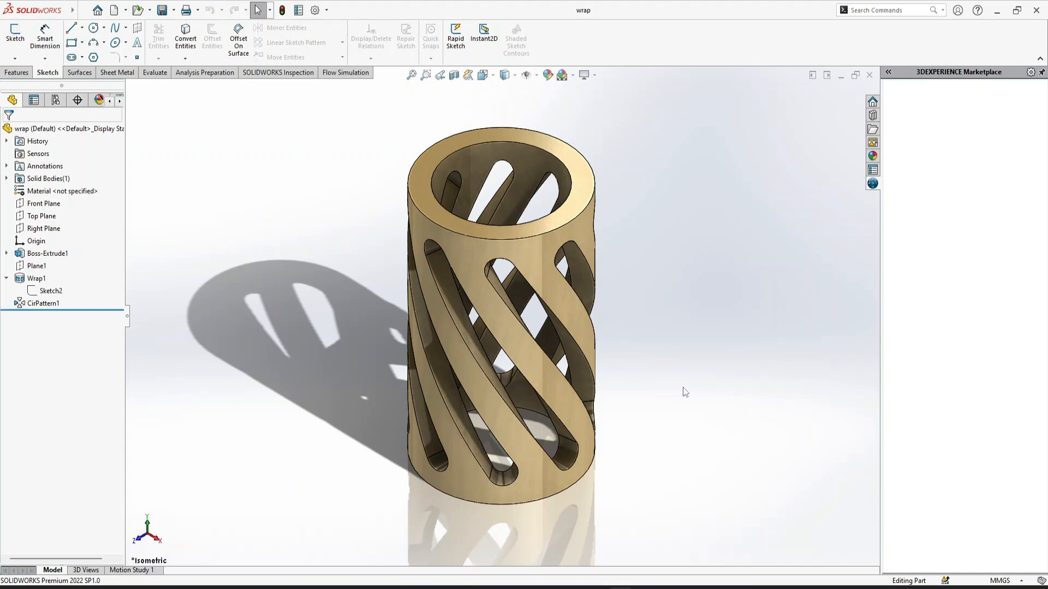
Create a new part document.
middle_drag(697, 396, 645, 452)
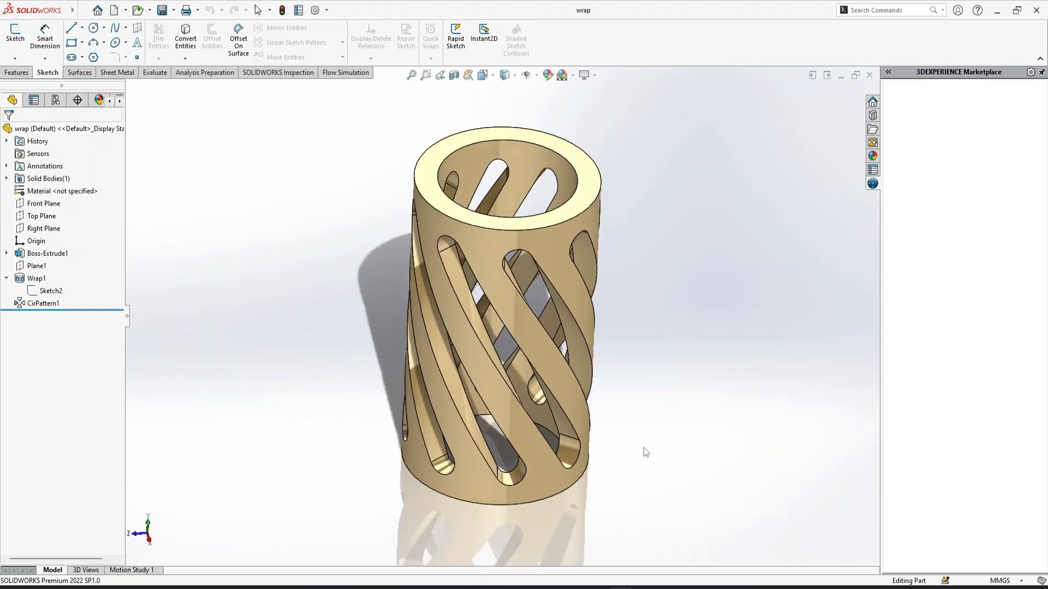
click(113, 10)
double_click(269, 281)
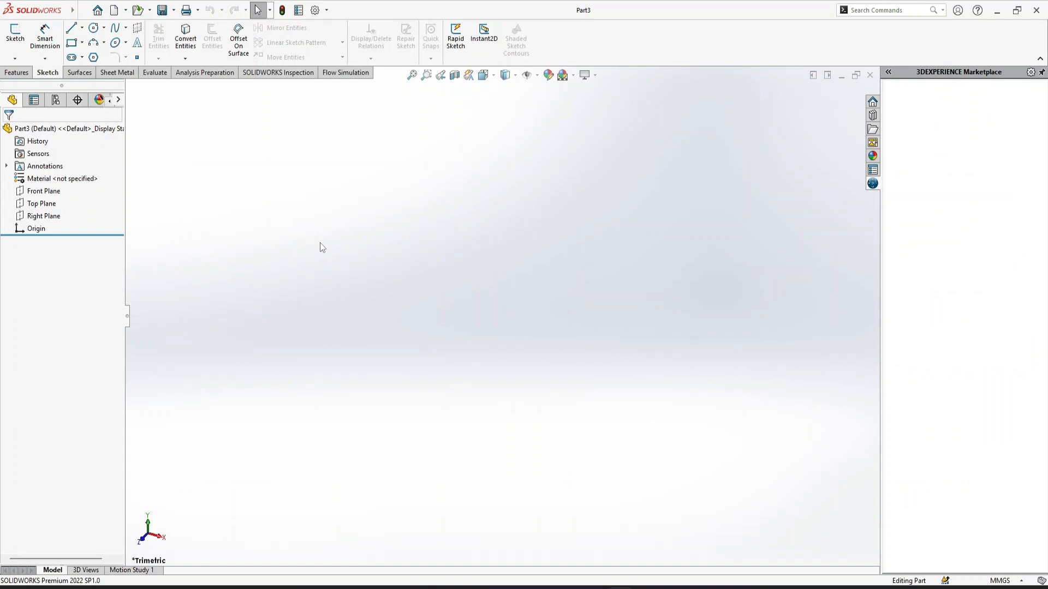
Sketch two concentric circles centred on the origin on the Top Plane, about 66 mm and 35 mm in diameter.
click(45, 206)
click(53, 190)
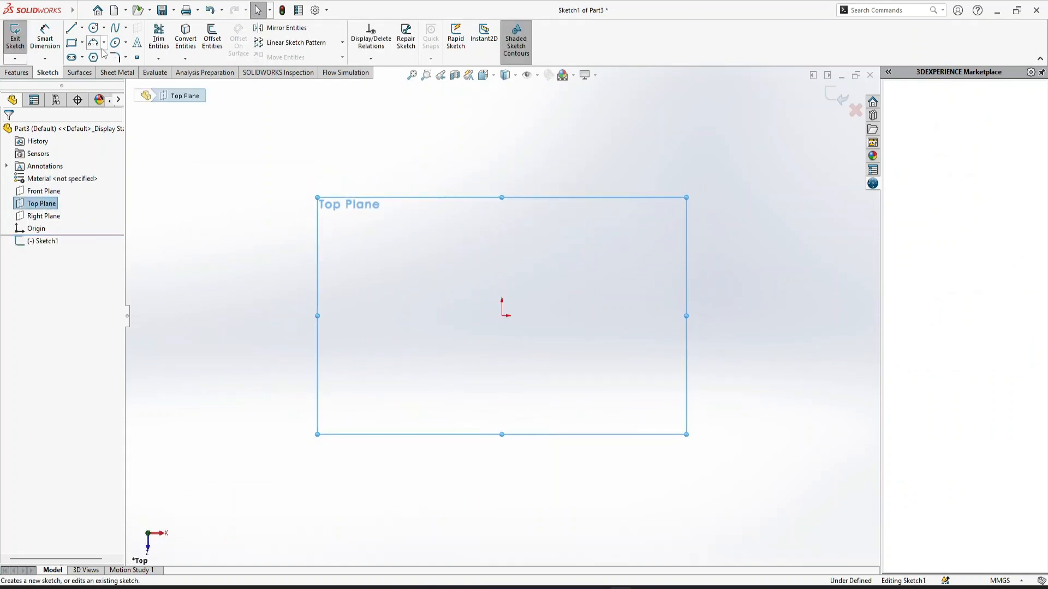
click(94, 28)
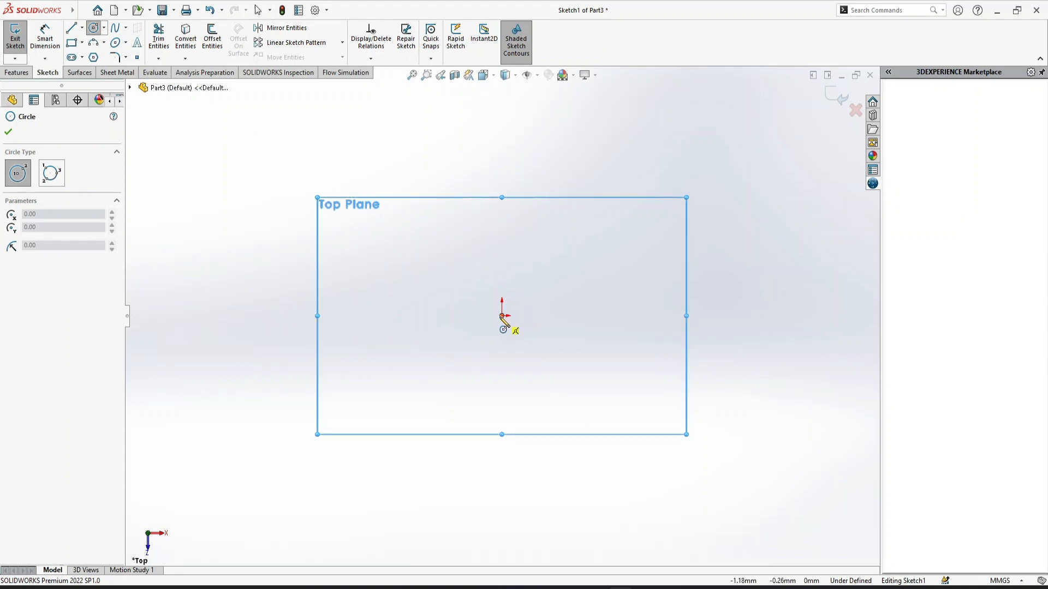
click(502, 316)
click(550, 268)
click(502, 316)
click(523, 285)
Dimension the outer circle's diameter to 65 mm and the inner circle's diameter to 45 mm.
click(53, 35)
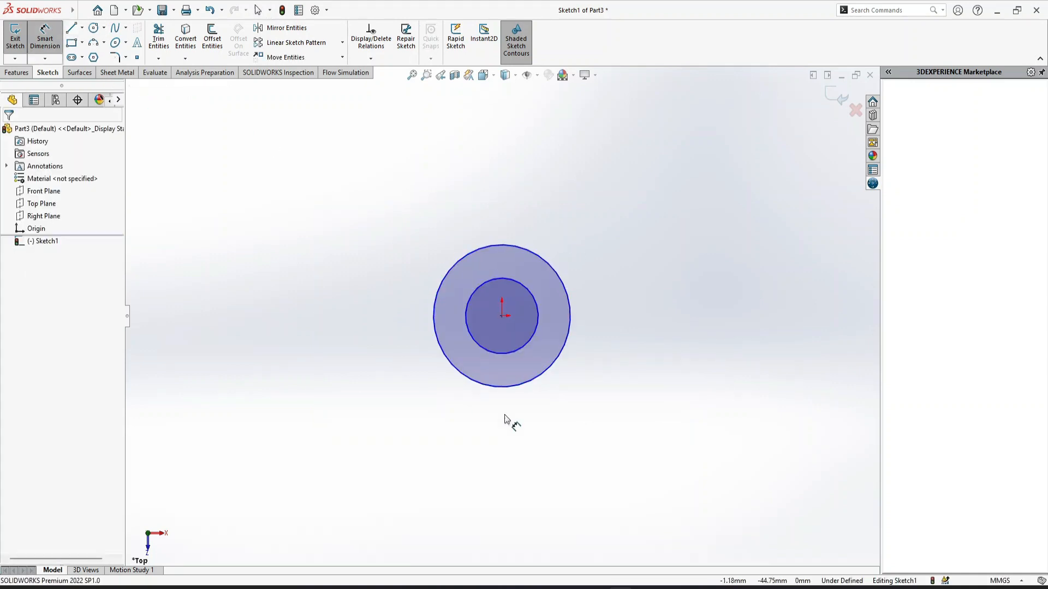
click(508, 391)
click(538, 457)
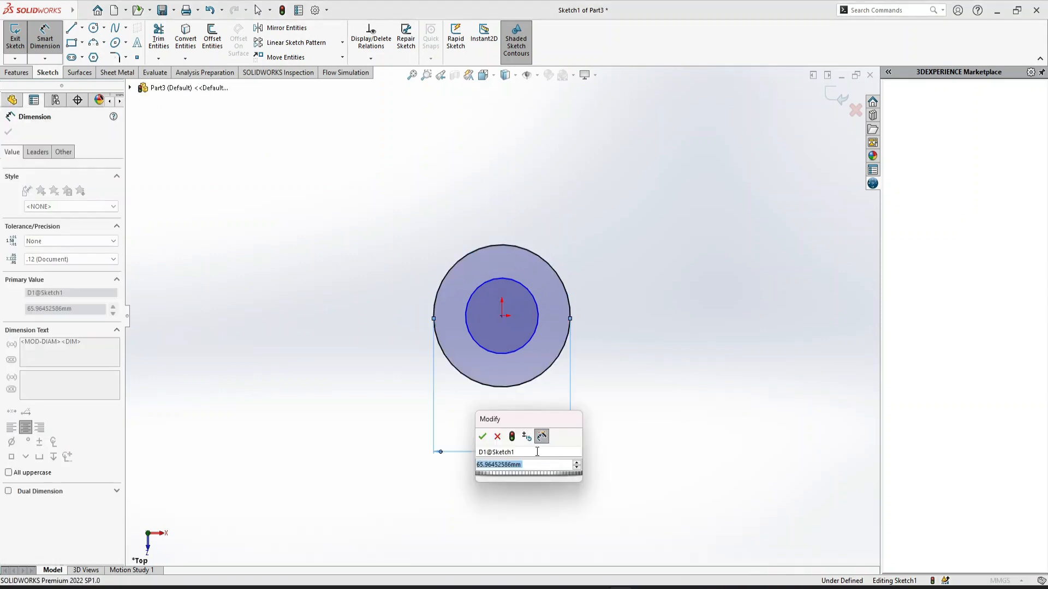
text(65)
key(Return)
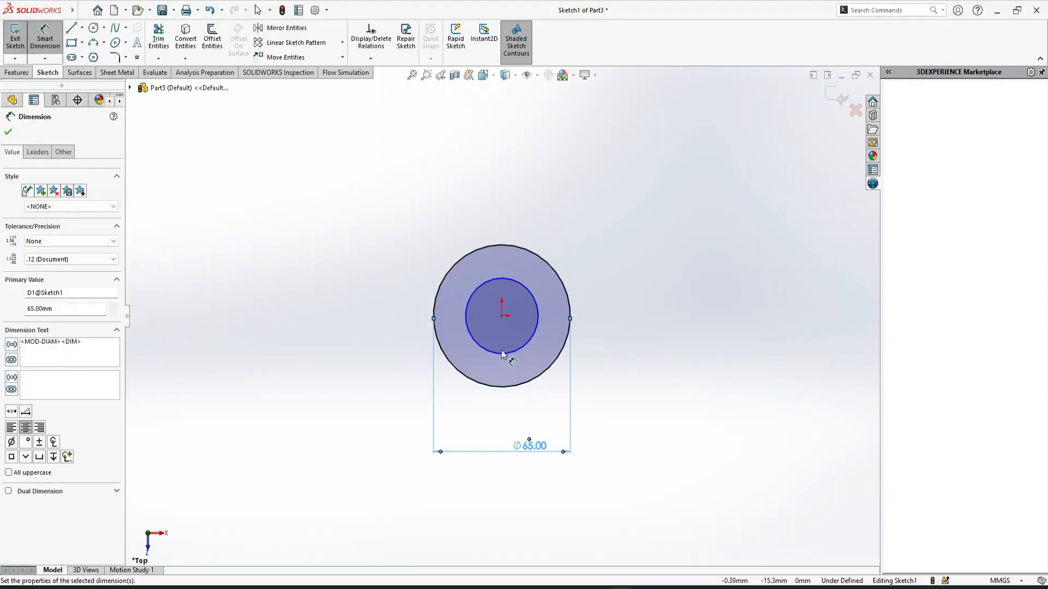
click(501, 355)
click(507, 410)
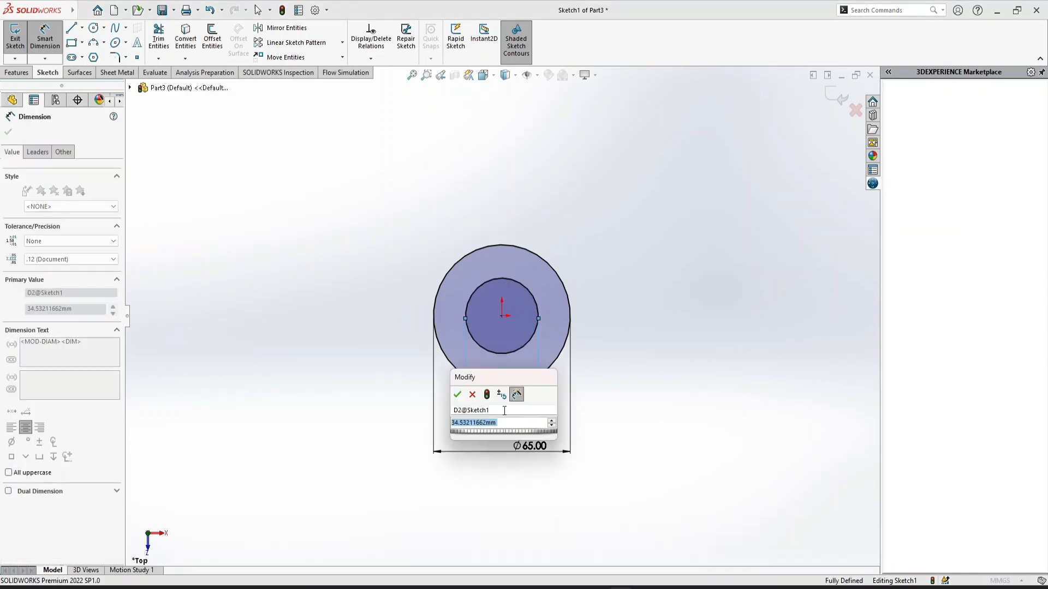
text(45)
key(Return)
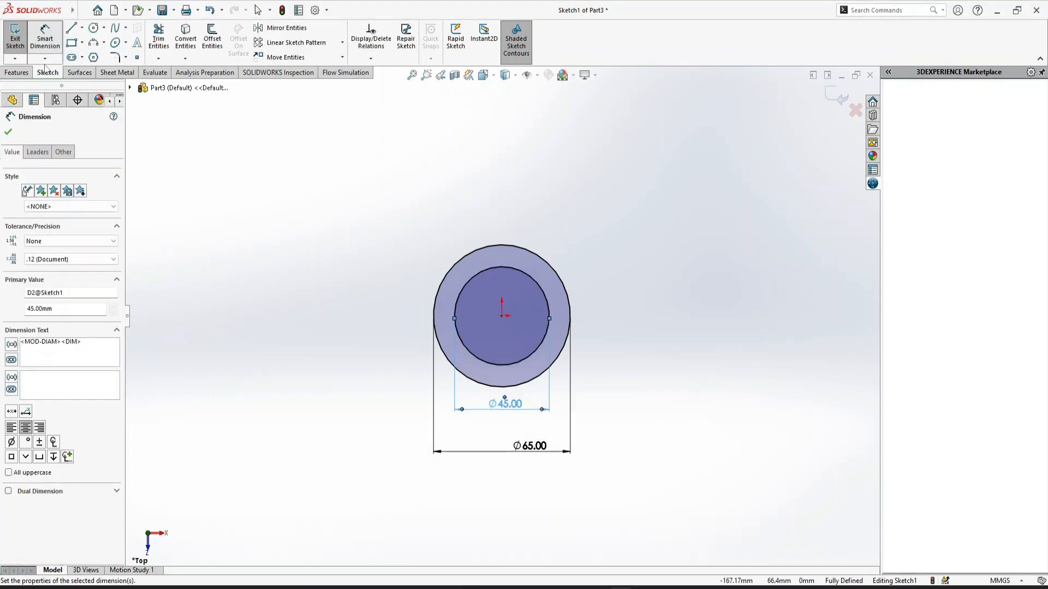
Extrude the ring profile as a blind boss 125 mm deep to form a hollow tube.
click(16, 72)
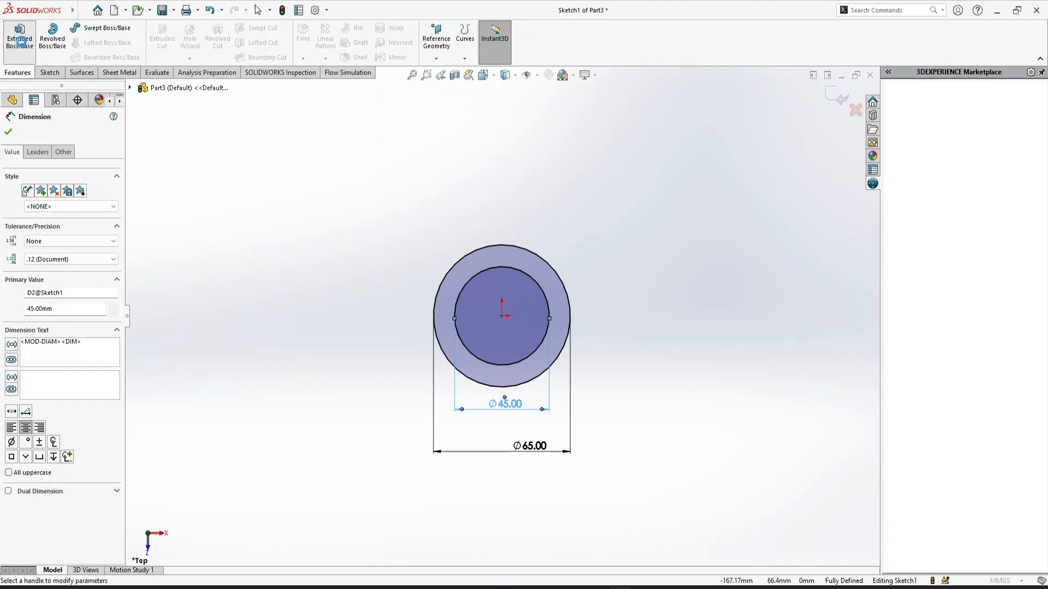
click(21, 43)
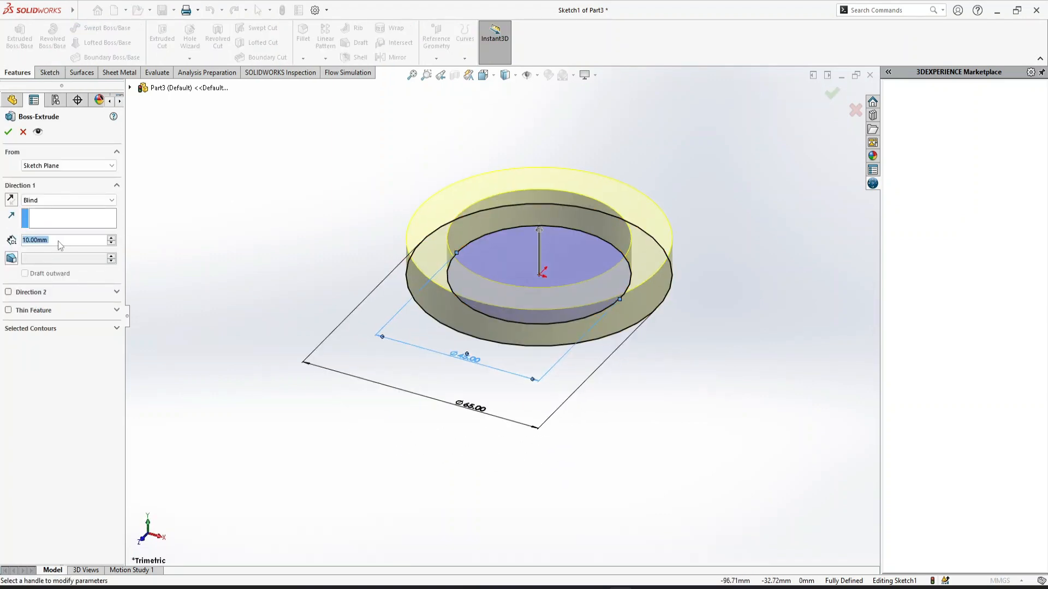
text(125)
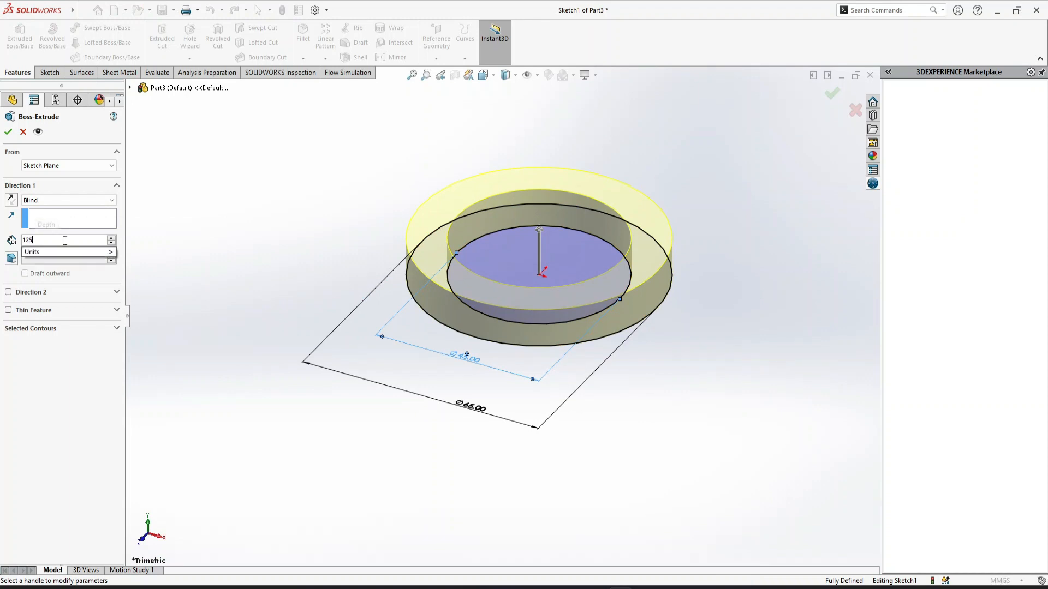
key(Return)
click(412, 75)
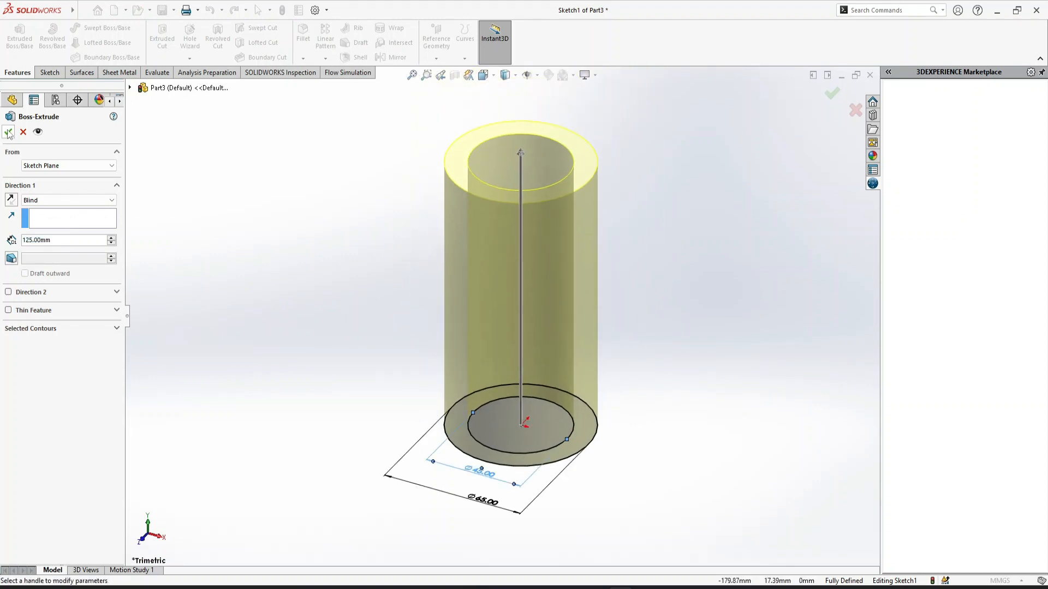
click(9, 132)
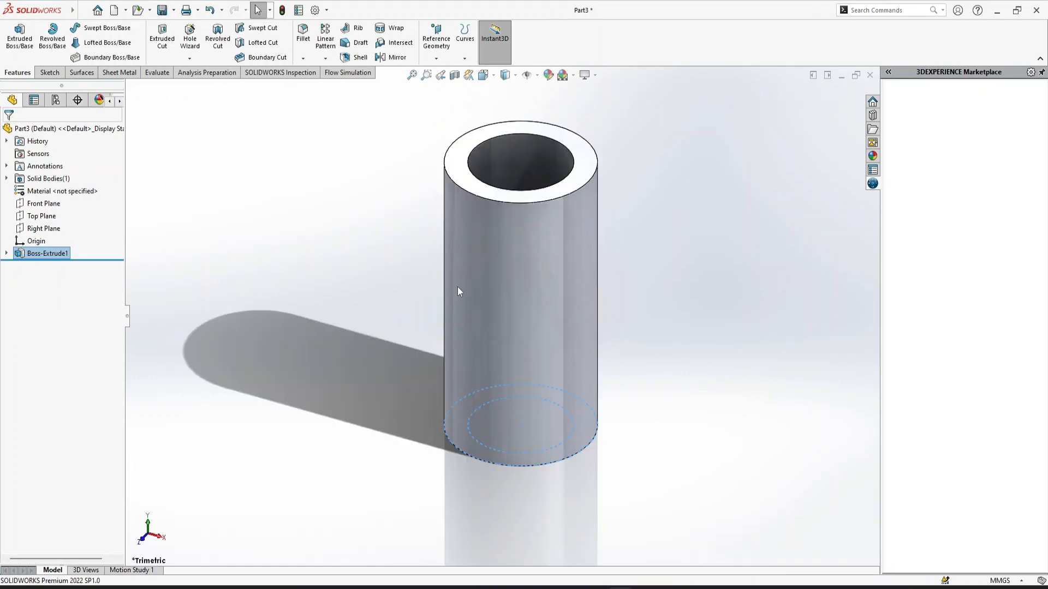
click(715, 287)
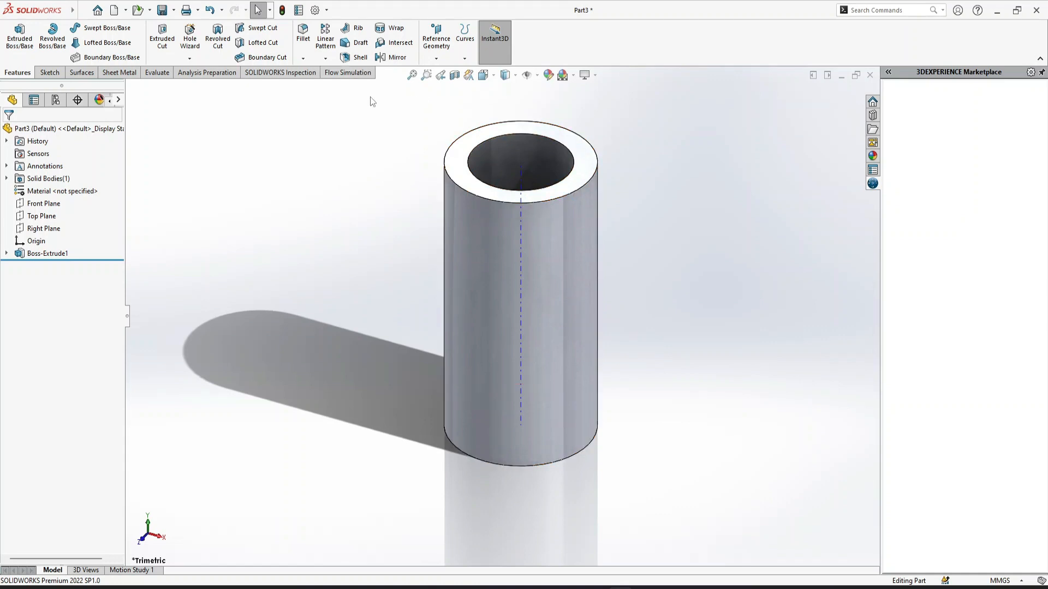
Create a reference plane parallel to the Front Plane, offset 45 mm from it.
click(438, 56)
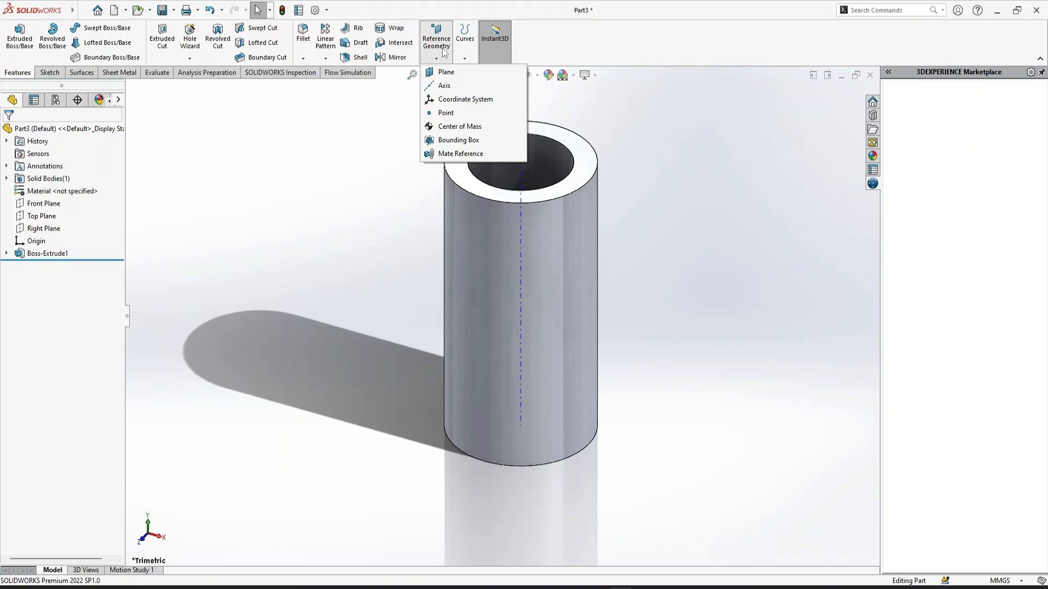
click(447, 73)
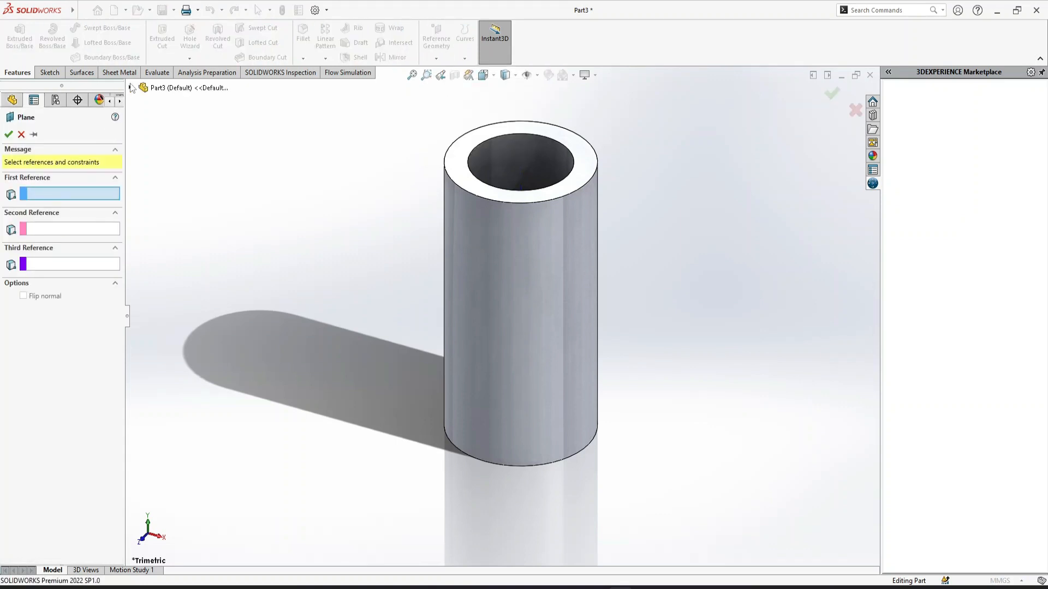
click(131, 87)
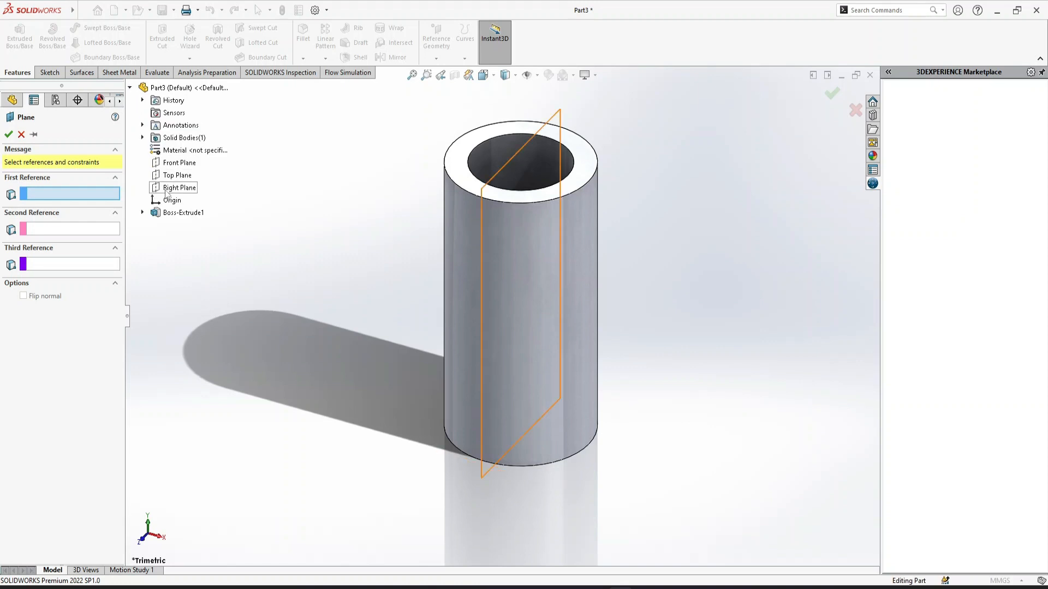
click(176, 163)
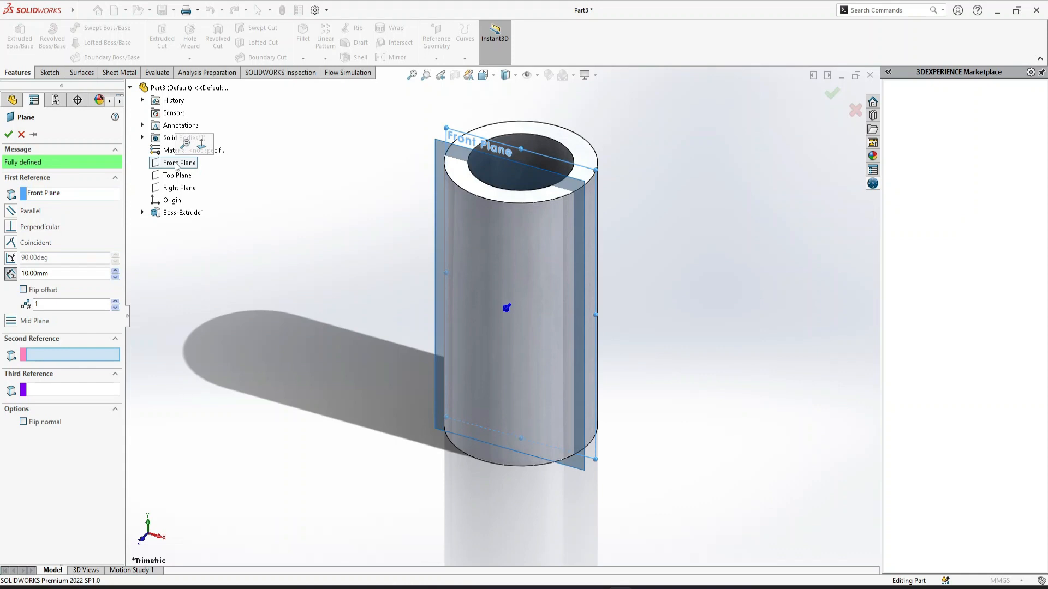
click(68, 274)
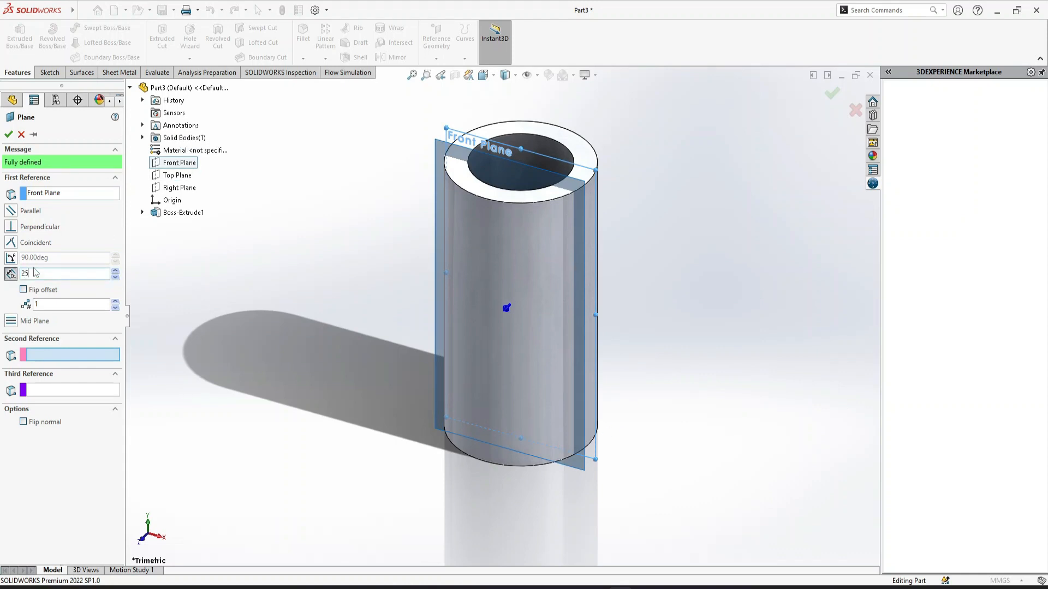
key(Return)
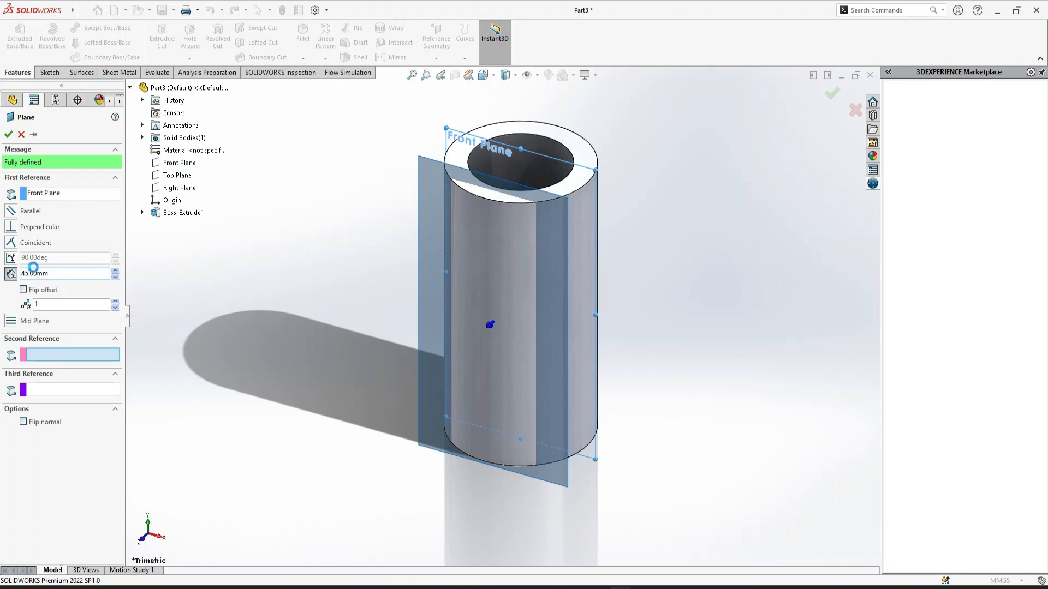
key(Return)
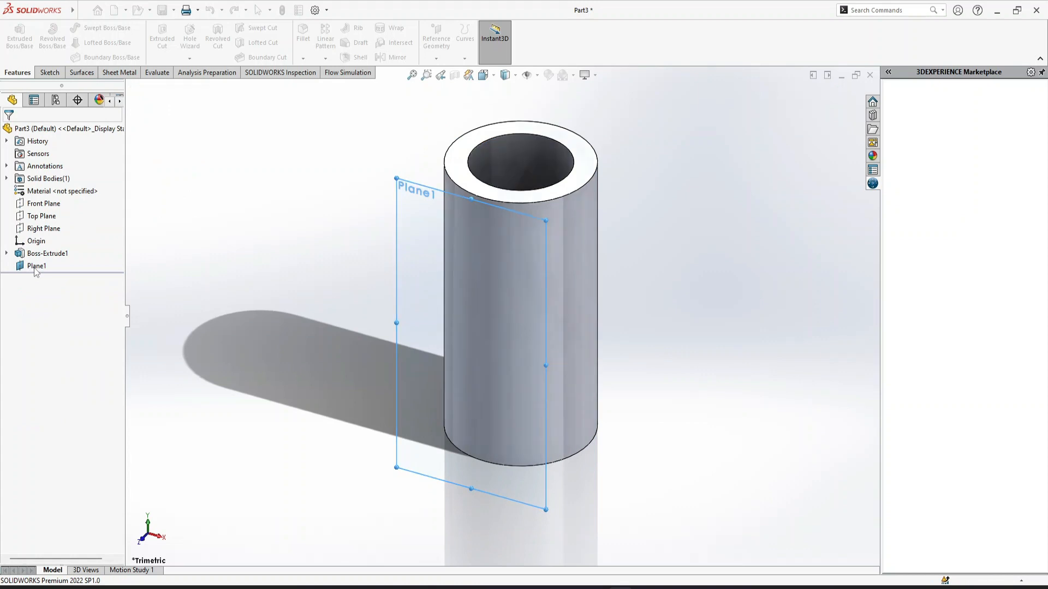
Sketch a diagonal straight slot on the offset plane, about 110 mm between centres and 10 mm wide, running from upper left to lower right.
mouse_move(736, 353)
middle_down()
mouse_move(709, 341)
mouse_move(685, 295)
mouse_move(623, 275)
mouse_move(615, 306)
mouse_move(657, 320)
mouse_move(639, 317)
middle_up()
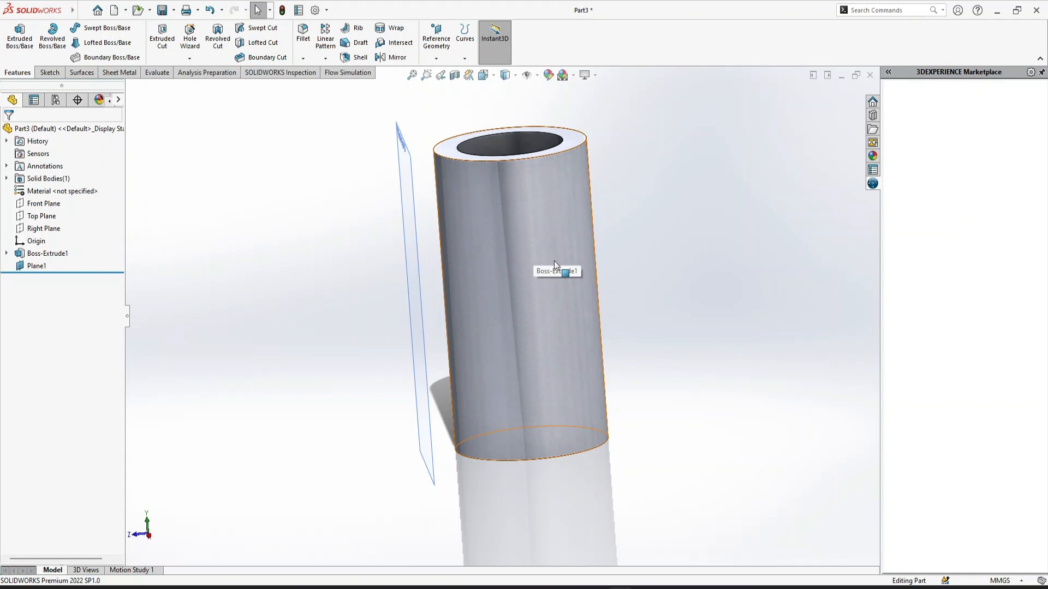
middle_drag(708, 281, 486, 273)
click(420, 235)
click(471, 211)
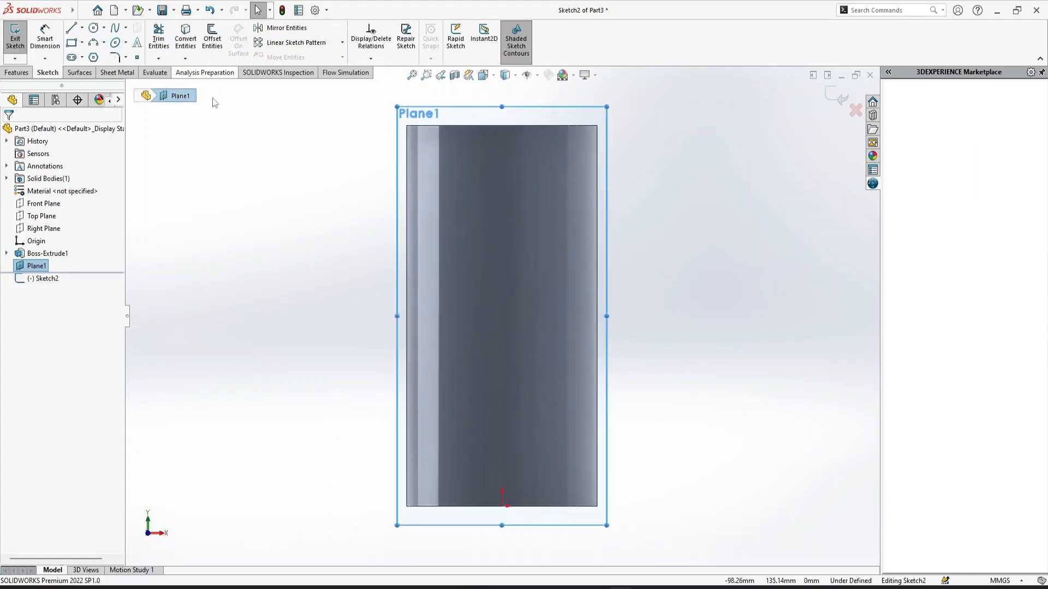
click(72, 58)
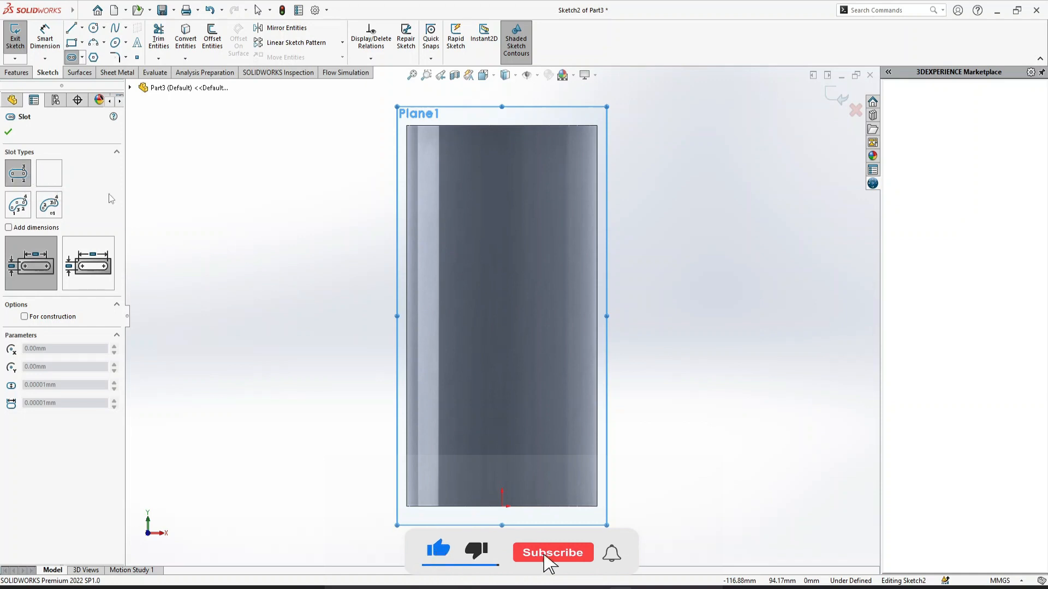
click(432, 167)
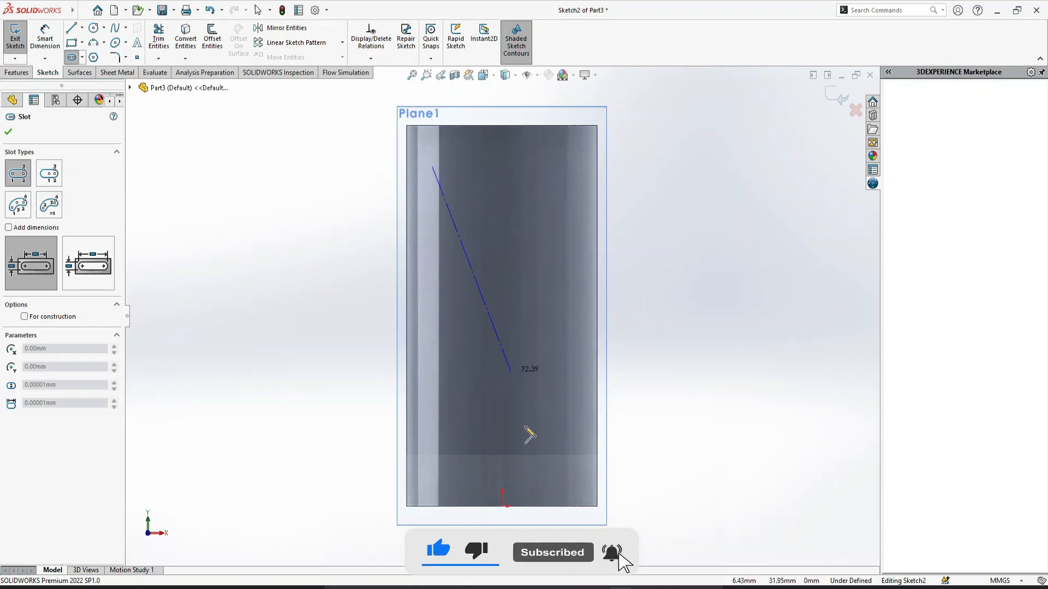
click(570, 478)
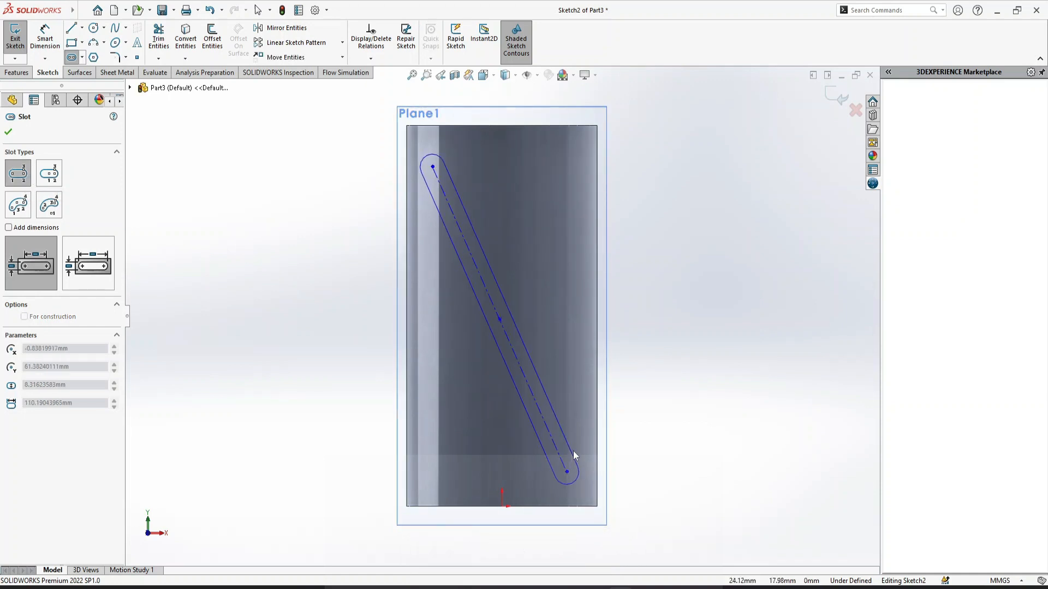
click(573, 451)
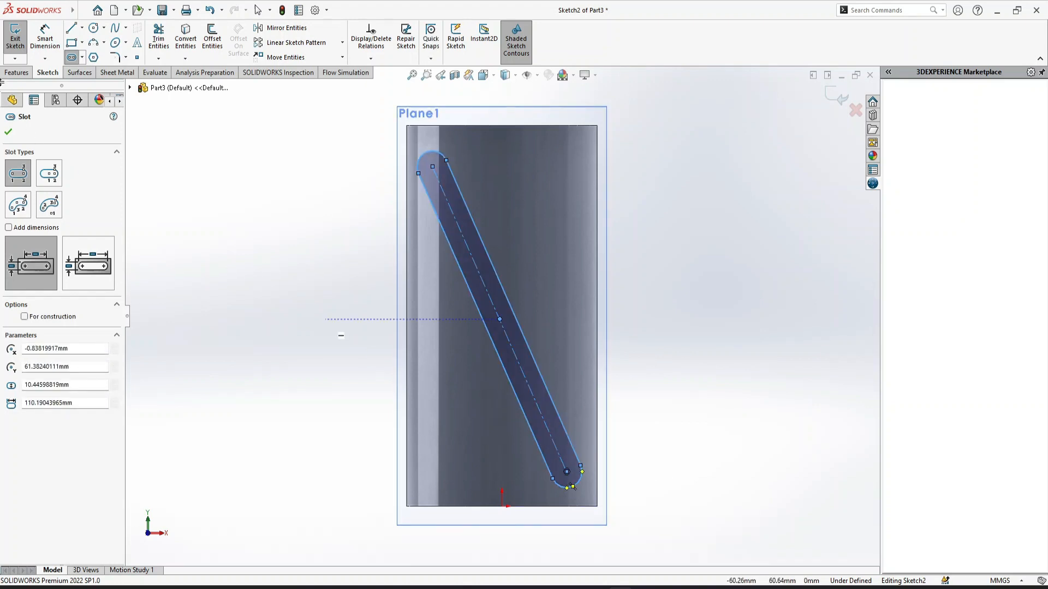
Dimension the slot's upper centre point 13 mm below the tube's top edge.
click(46, 40)
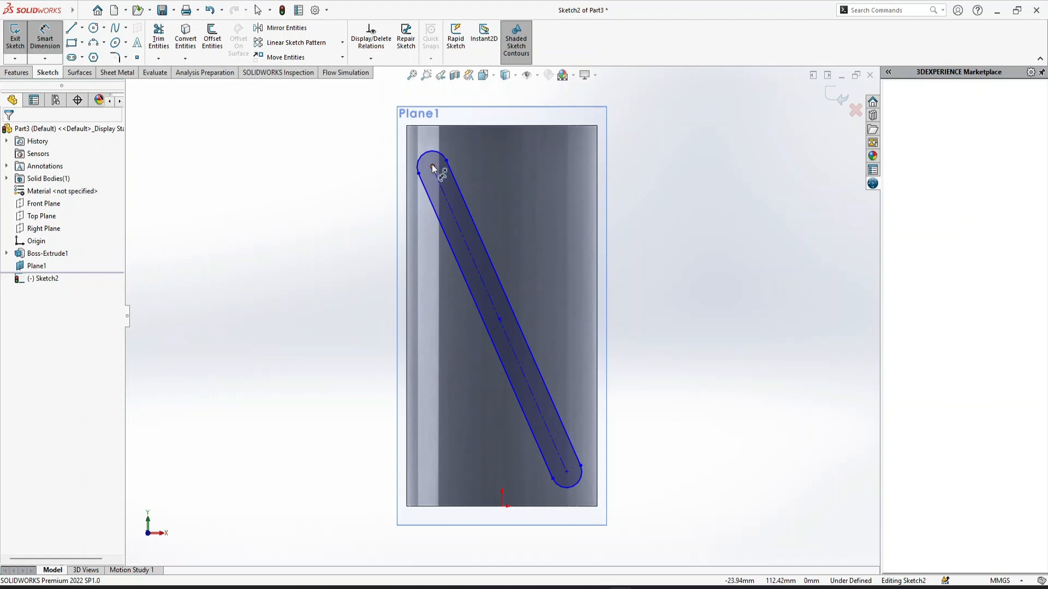
click(432, 167)
click(441, 127)
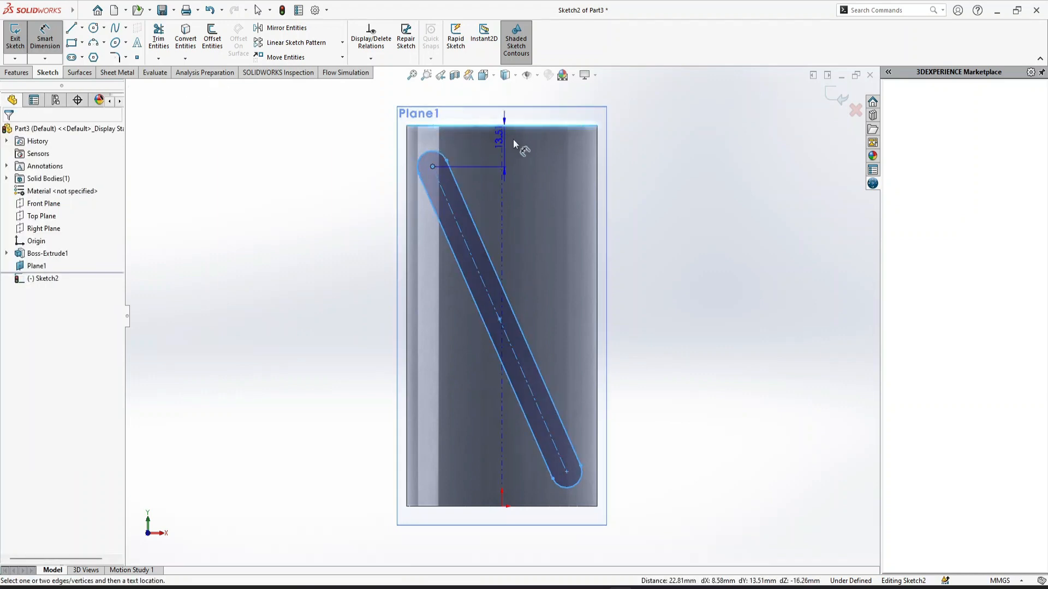
click(339, 143)
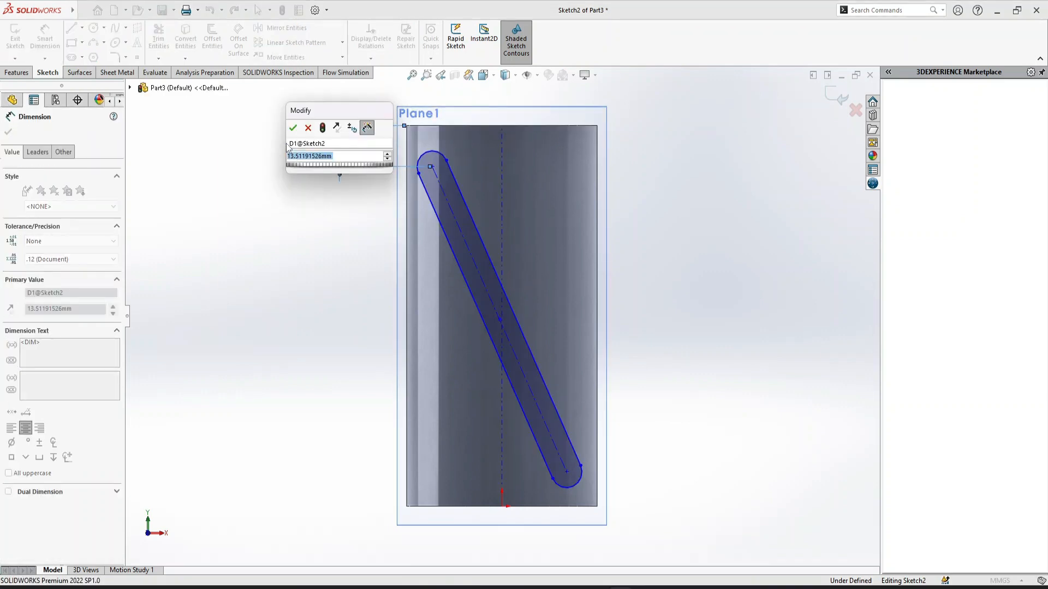
text(13)
key(Return)
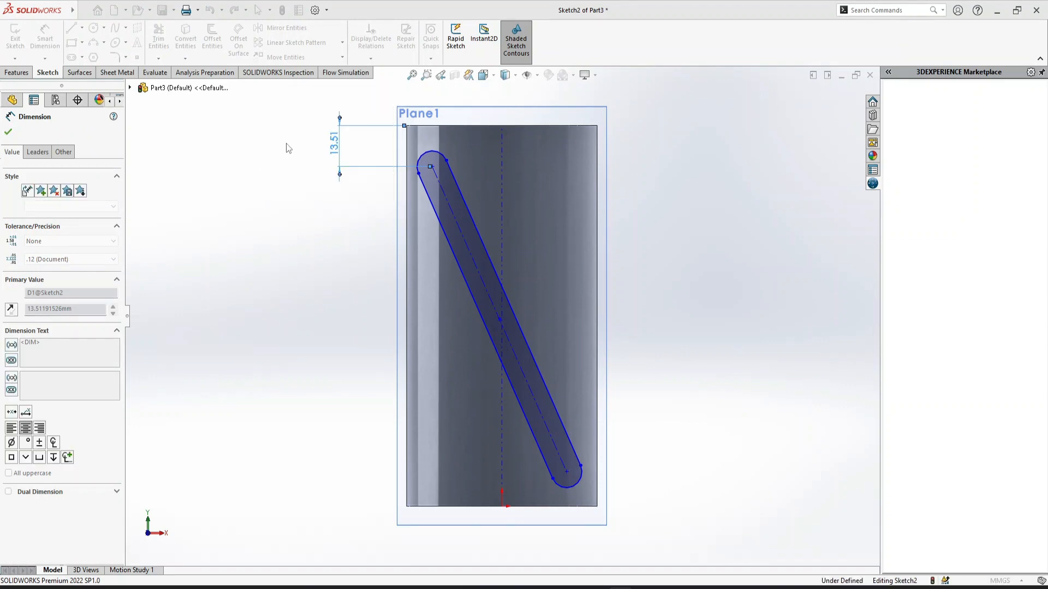
Dimension the slot's upper centre point 10 mm from the tube's left edge.
click(433, 170)
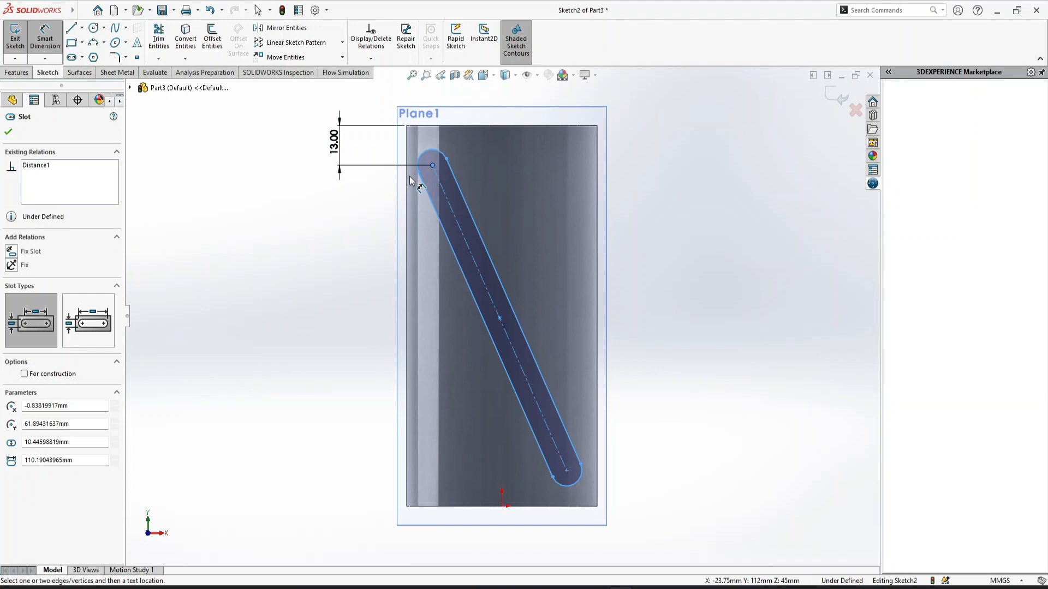
click(407, 179)
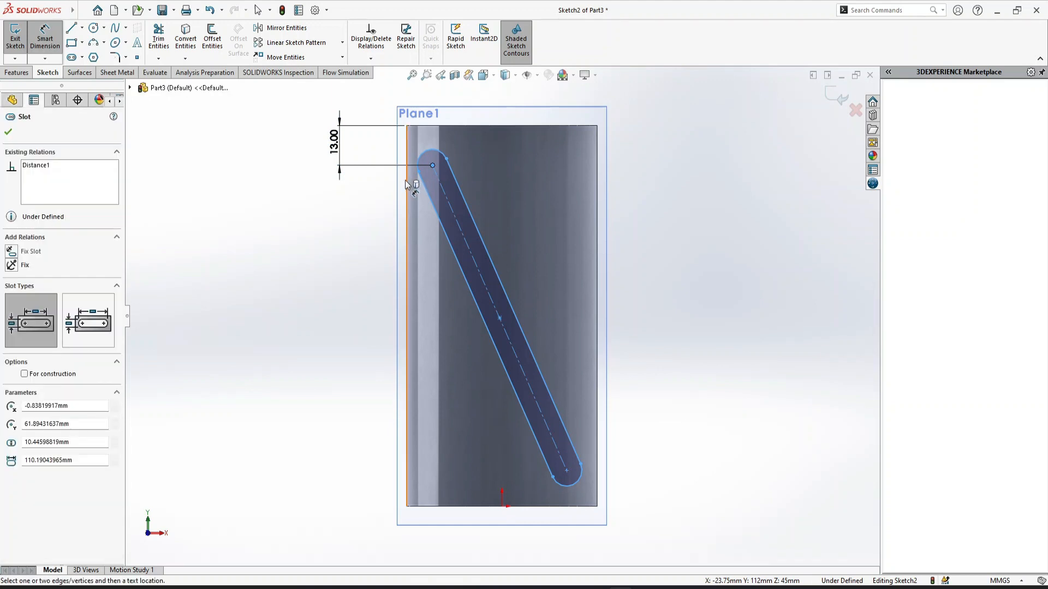
click(366, 195)
text(10)
key(Return)
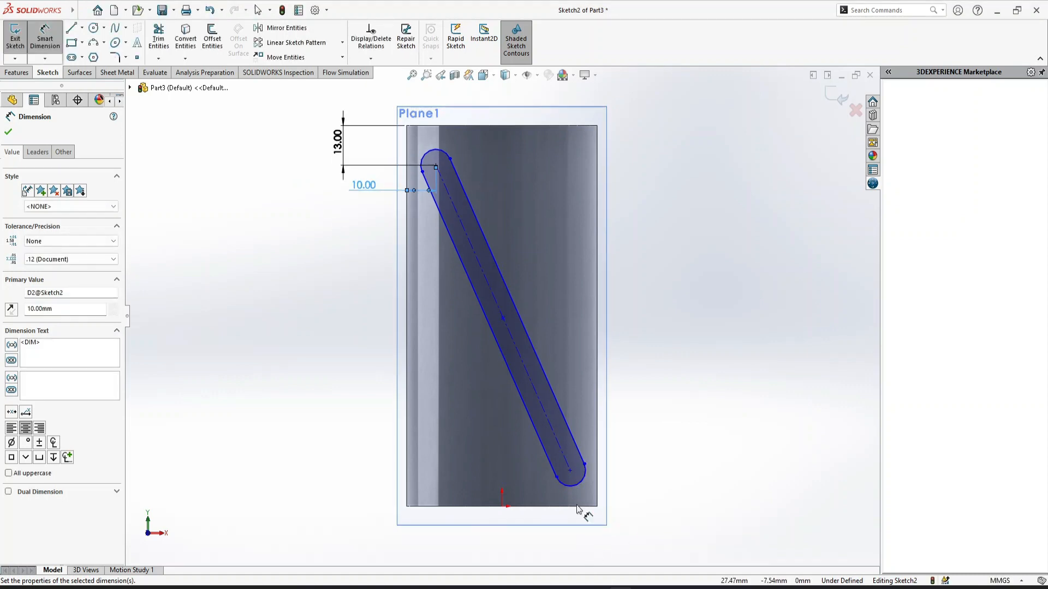
Dimension the slot's lower centre point 10 mm from the tube's right edge.
click(569, 480)
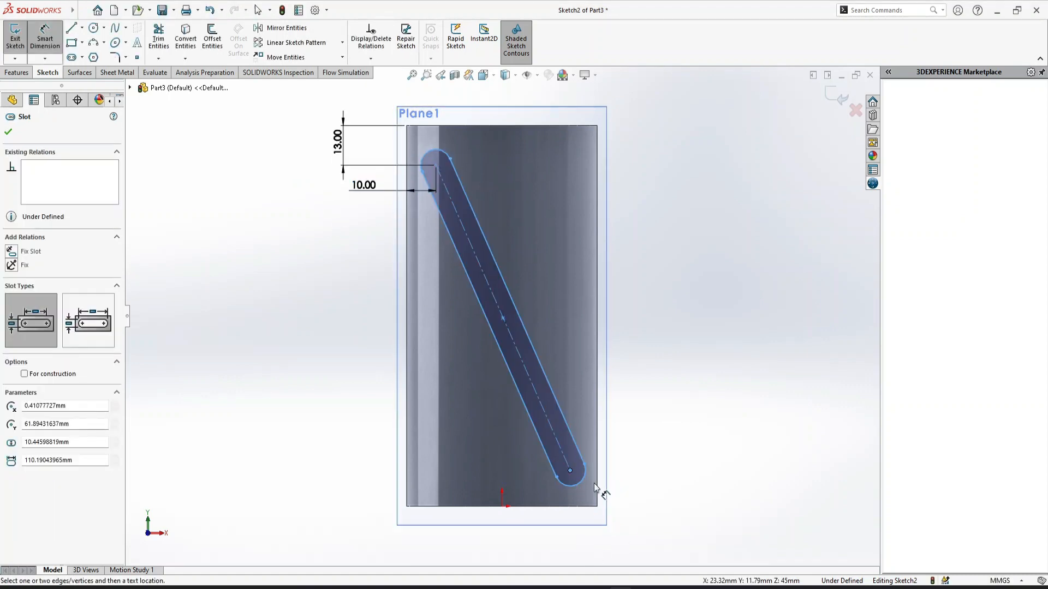
click(636, 464)
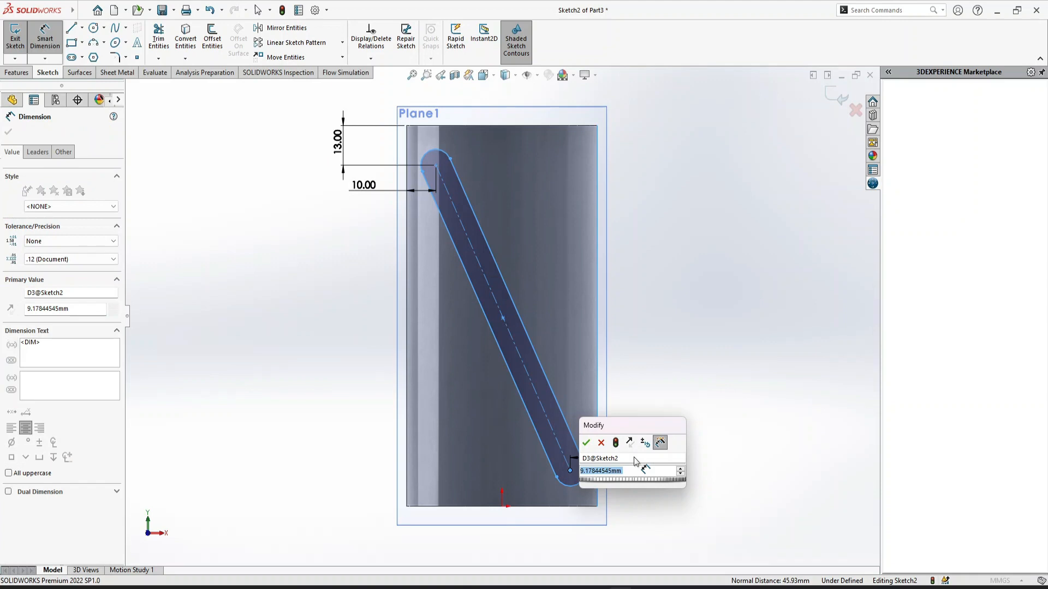
text(10)
key(Return)
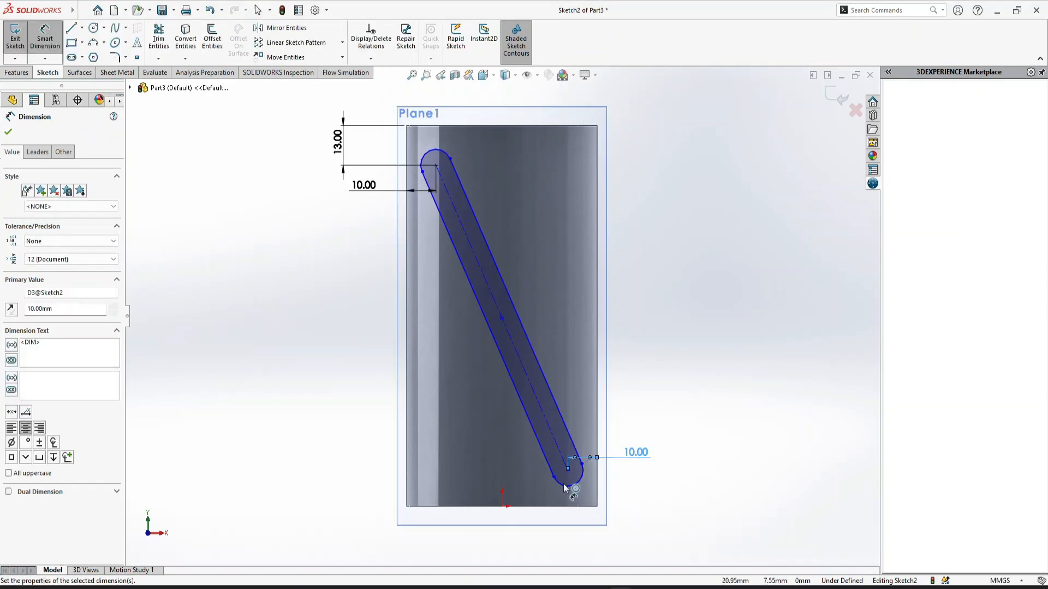
Dimension the slot's lower centre point 13 mm above the tube's bottom edge and close the sketch.
click(569, 477)
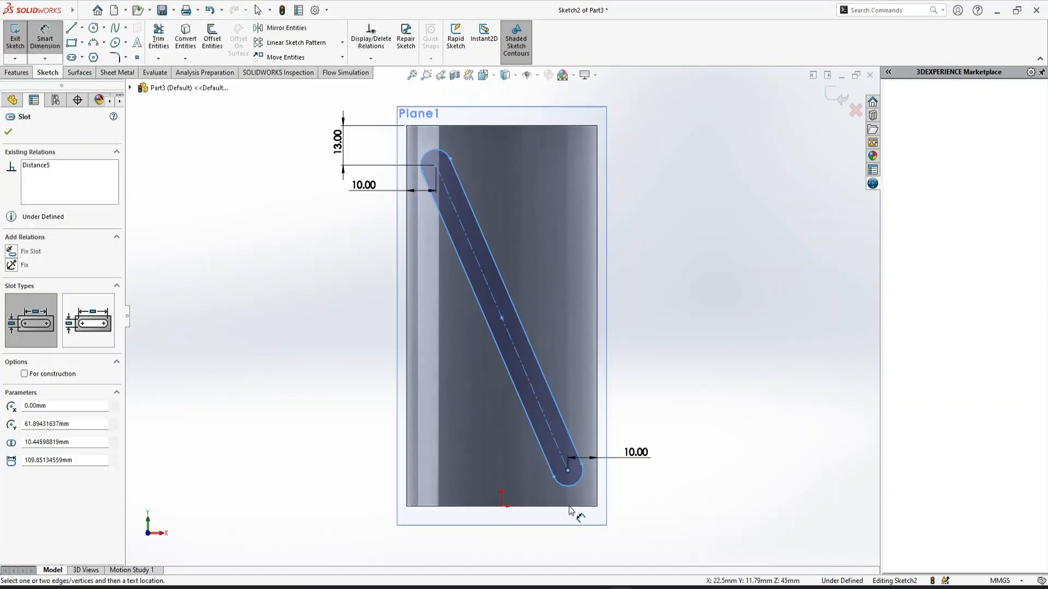
click(568, 508)
click(628, 494)
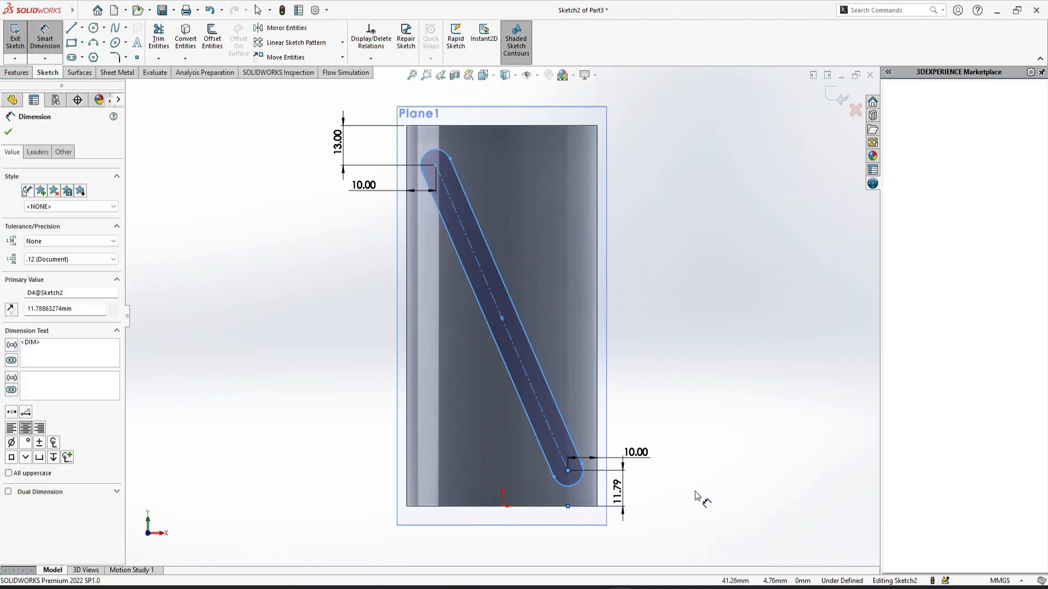
text(1)
key(Return)
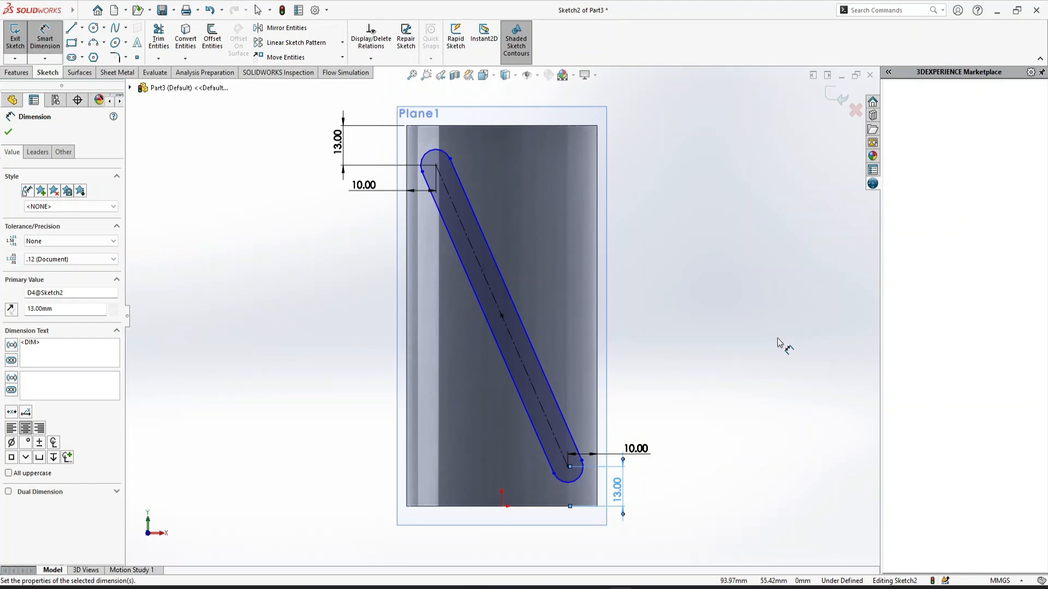
key(ctrl+7)
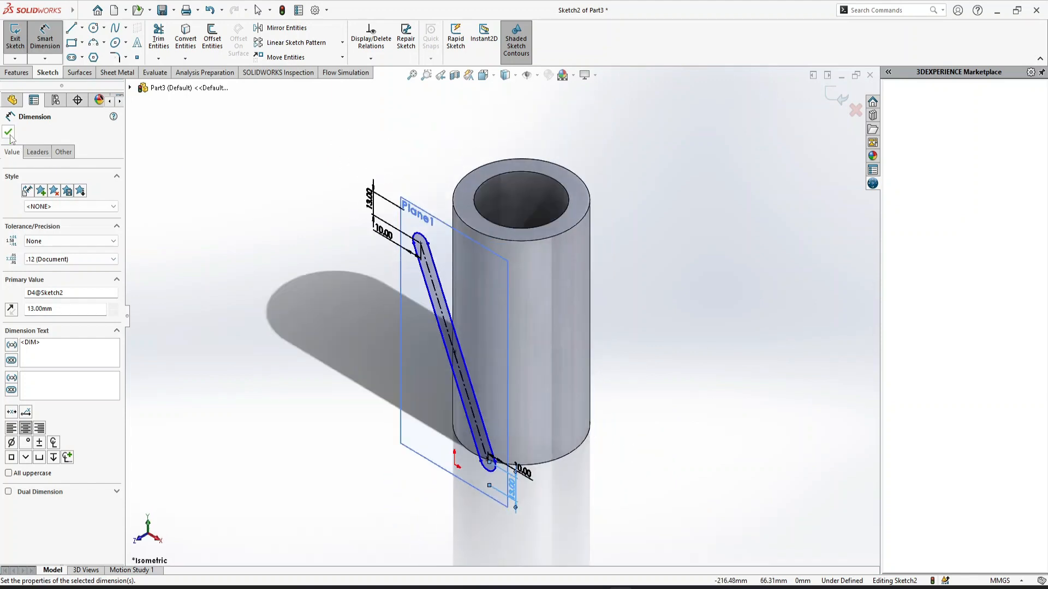
click(10, 134)
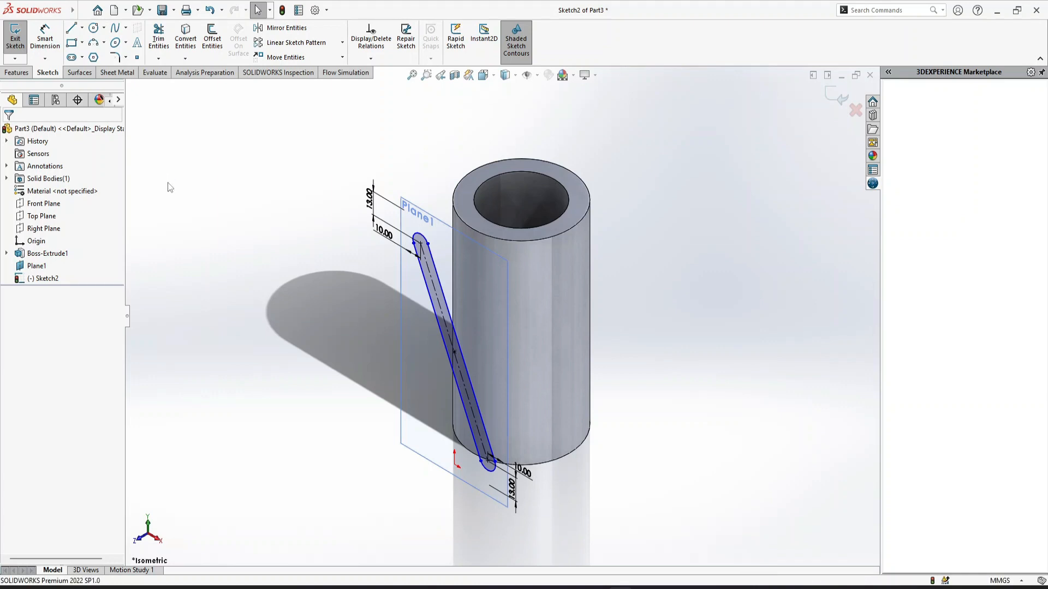
click(721, 257)
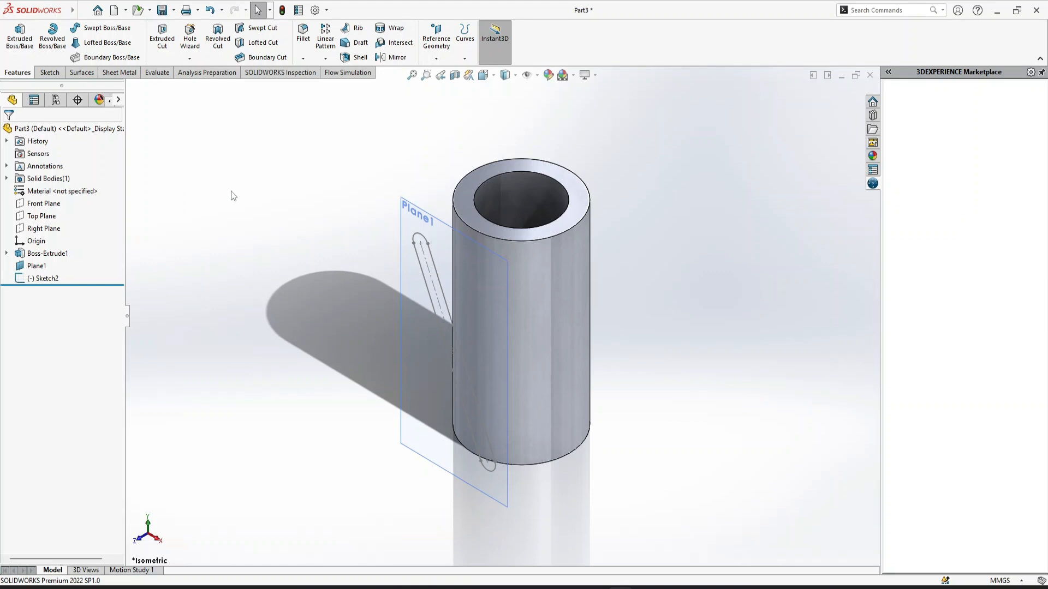
click(394, 30)
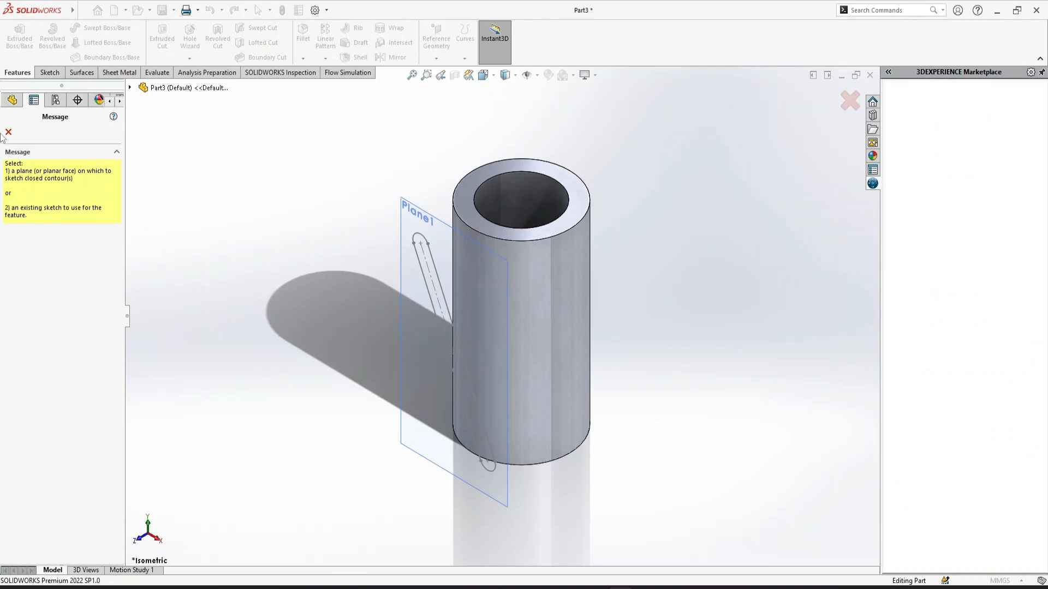
click(8, 132)
click(417, 405)
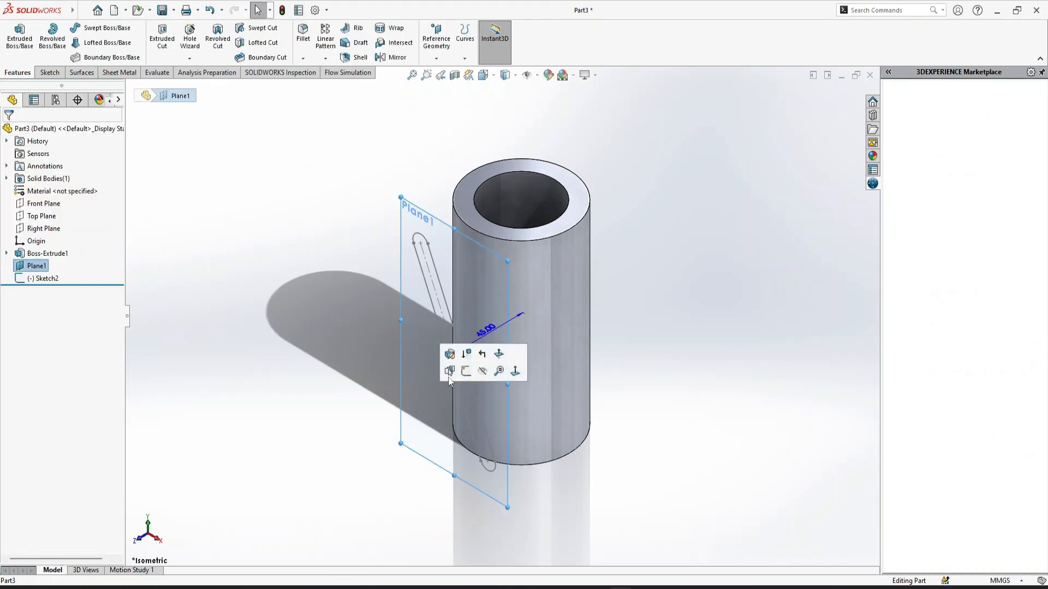
click(466, 372)
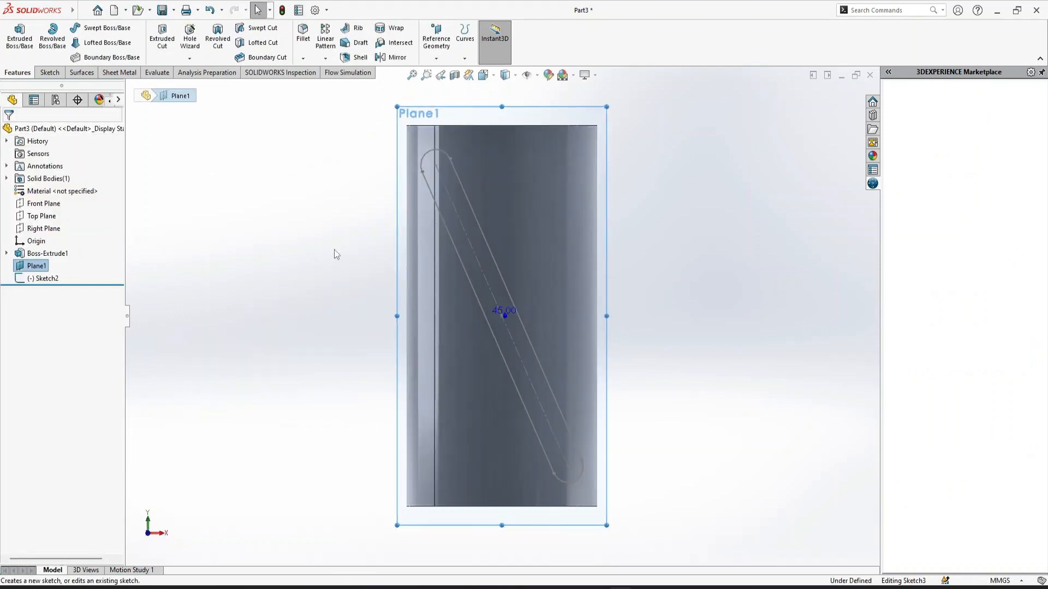
click(765, 303)
key(ctrl+8)
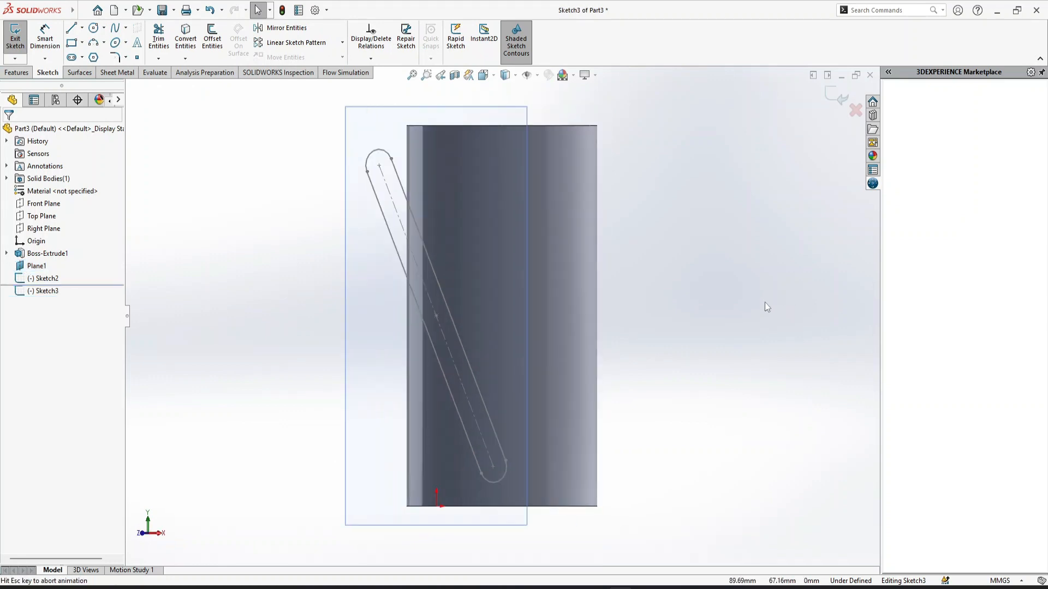
key(ctrl+7)
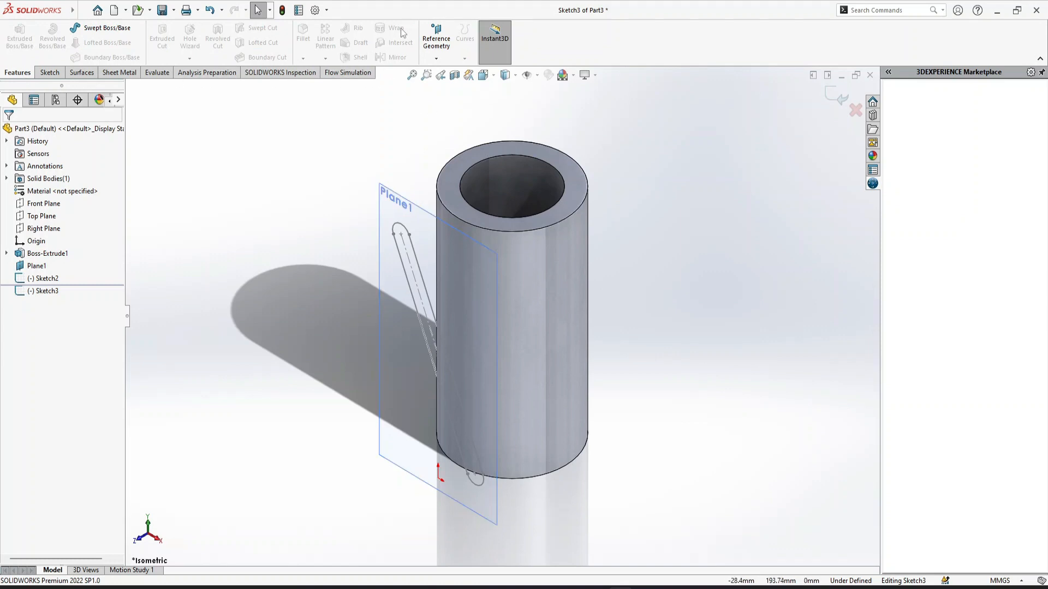
double_click(270, 314)
click(41, 280)
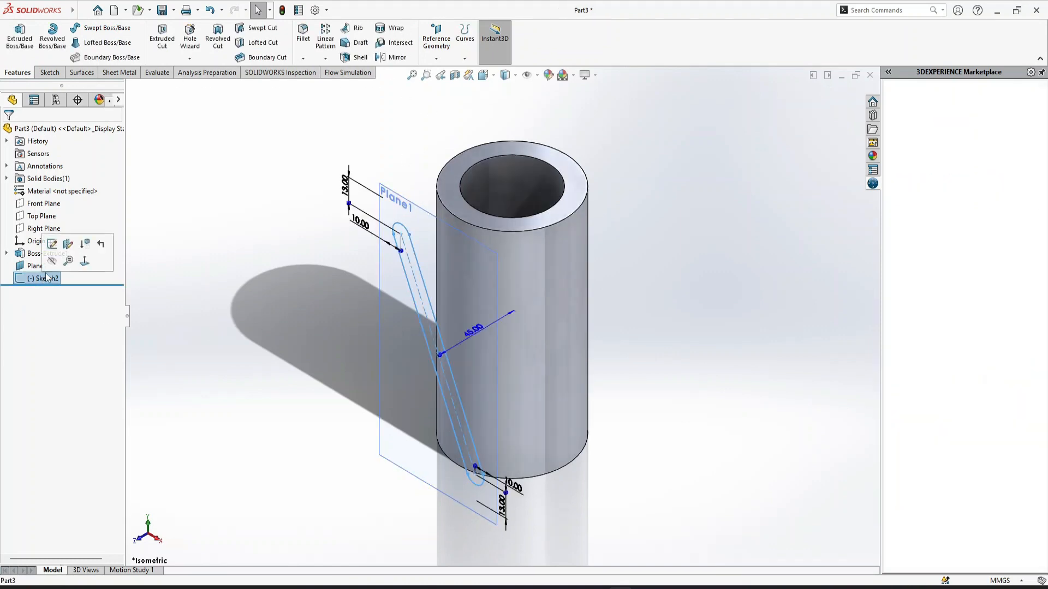
click(52, 244)
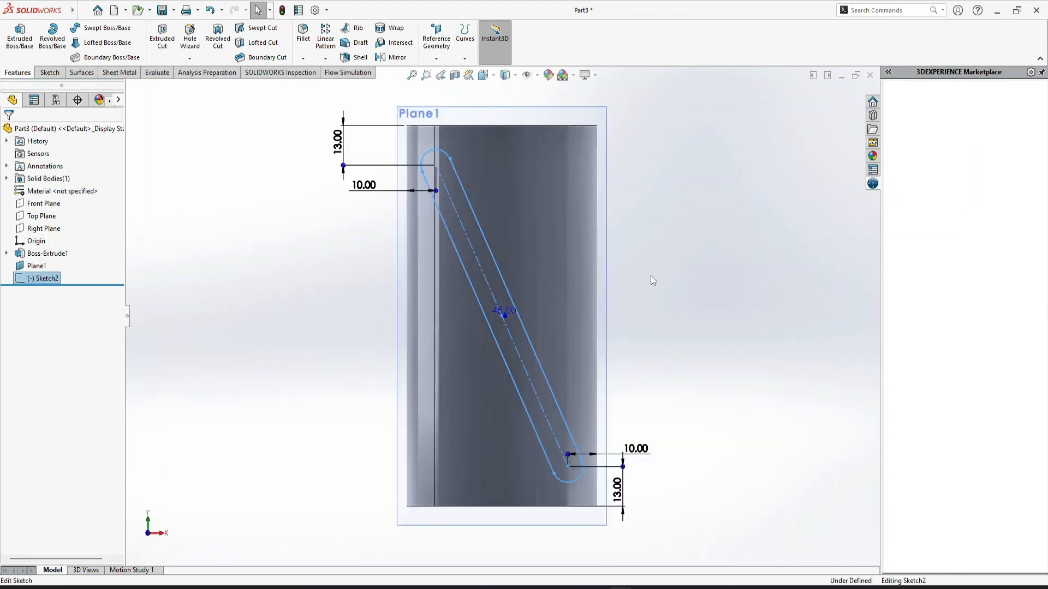
middle_drag(661, 275, 644, 284)
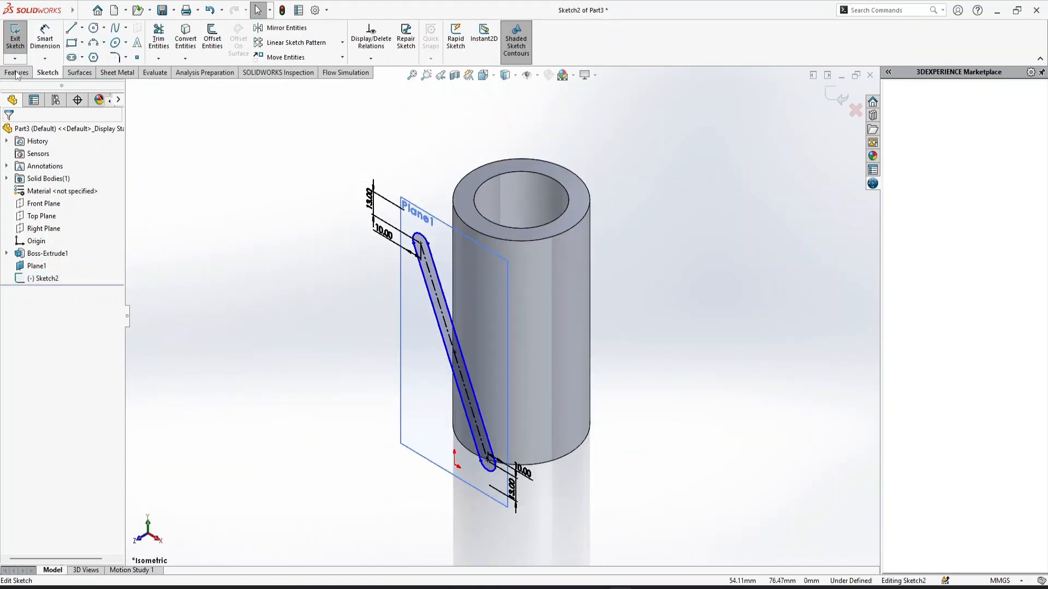
click(16, 72)
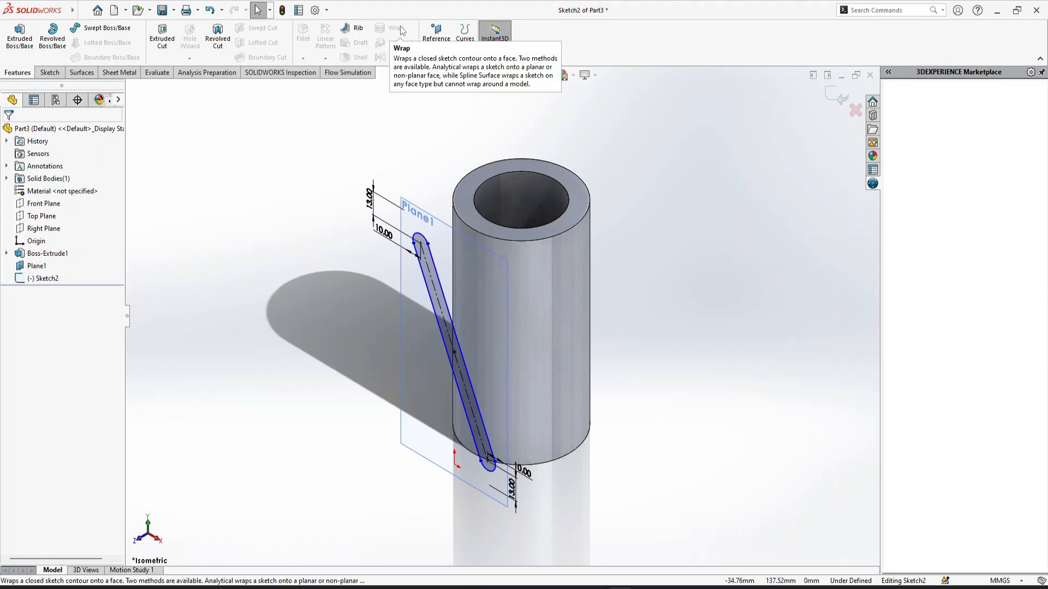
double_click(719, 230)
Start a Wrap feature with the slot sketch, using the Deboss type on the tube's outer cylindrical face.
click(44, 279)
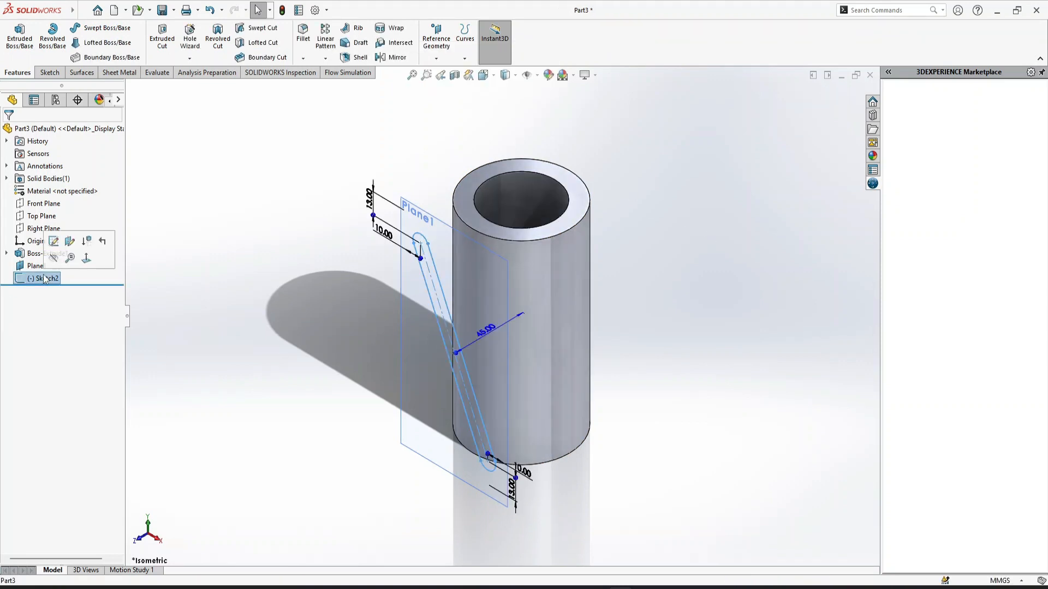
click(397, 28)
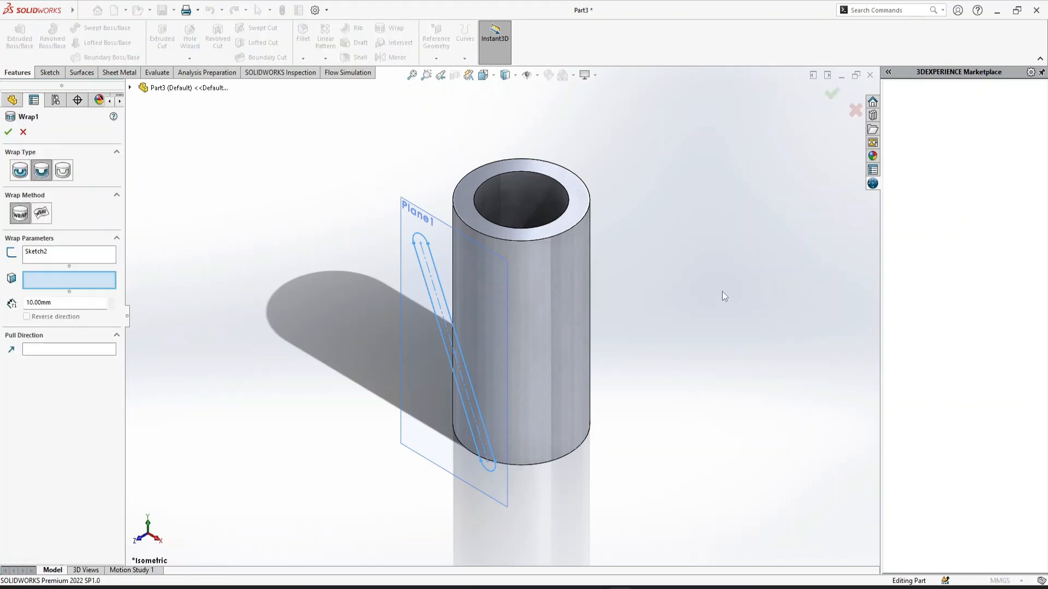
click(20, 173)
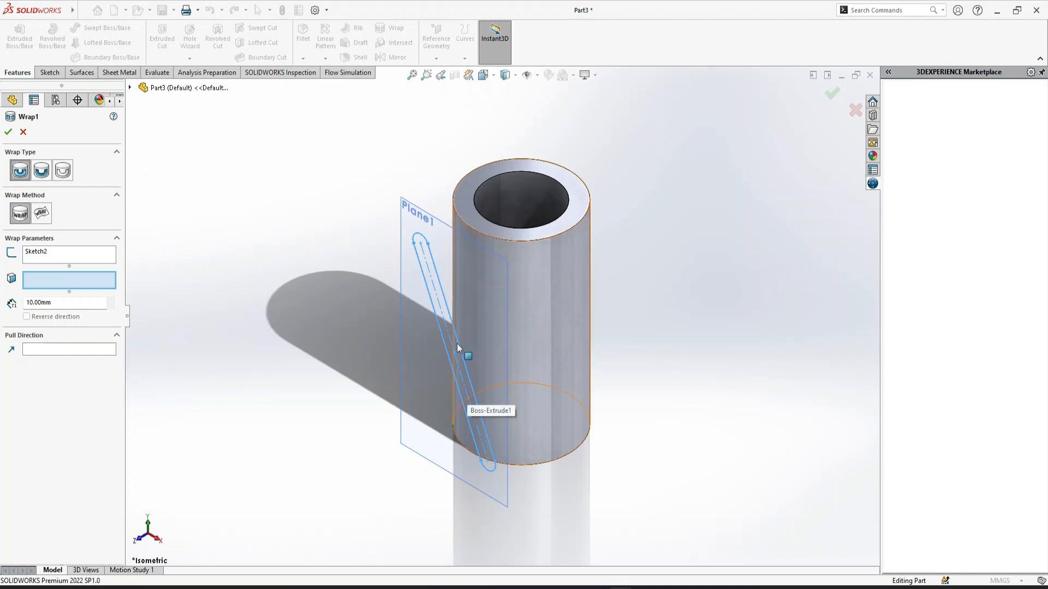
click(42, 173)
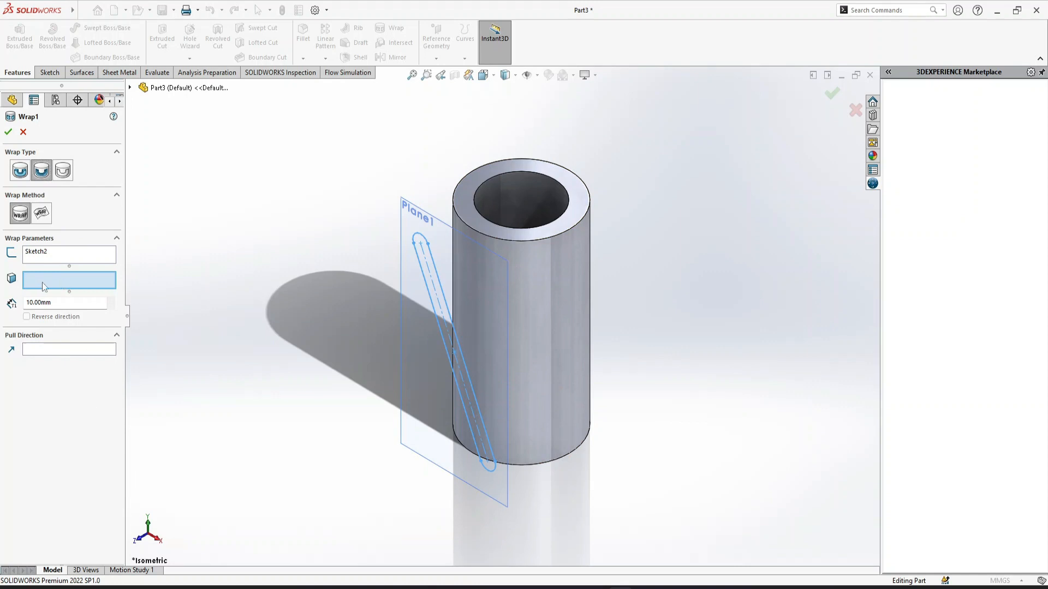
click(528, 320)
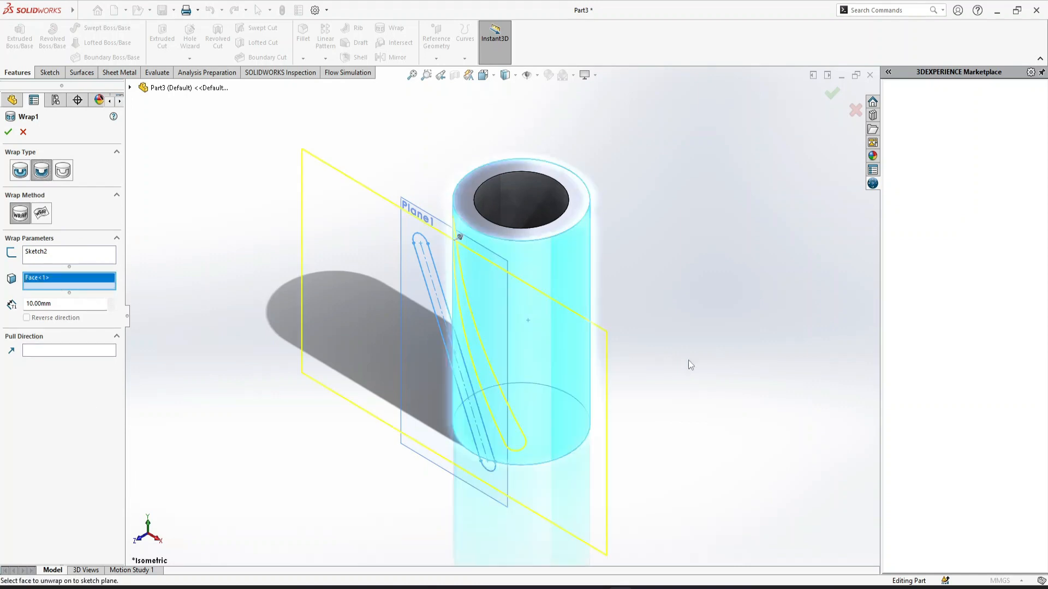
Set the deboss depth to 15 mm and create the wrapped slot in the tube wall.
mouse_move(716, 344)
middle_down()
mouse_move(635, 233)
mouse_move(638, 367)
mouse_move(687, 355)
mouse_move(715, 322)
mouse_move(755, 311)
mouse_move(739, 321)
mouse_move(732, 351)
middle_up()
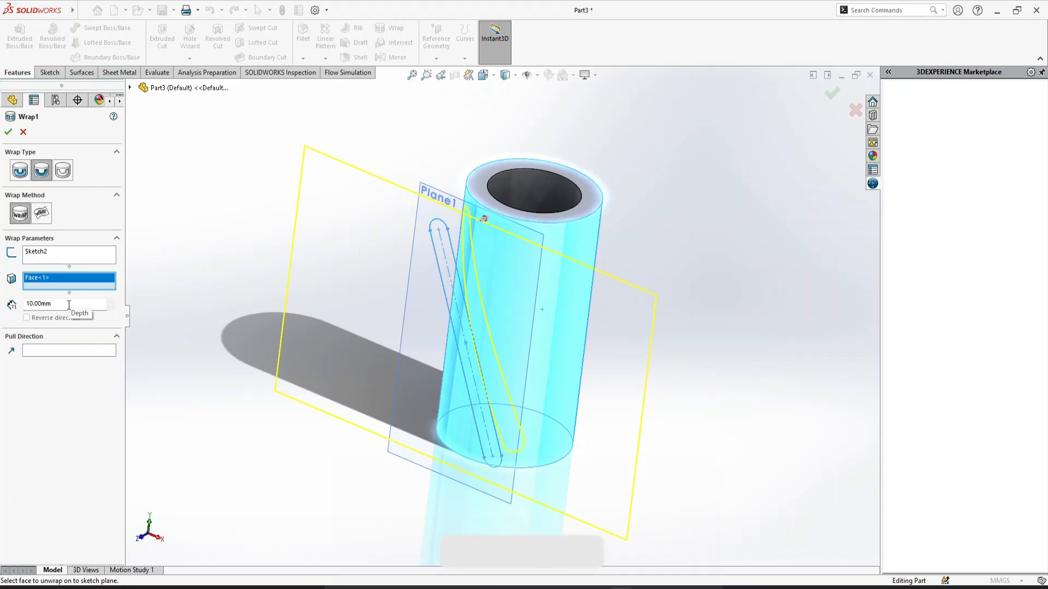
drag(68, 304, 24, 304)
text(12)
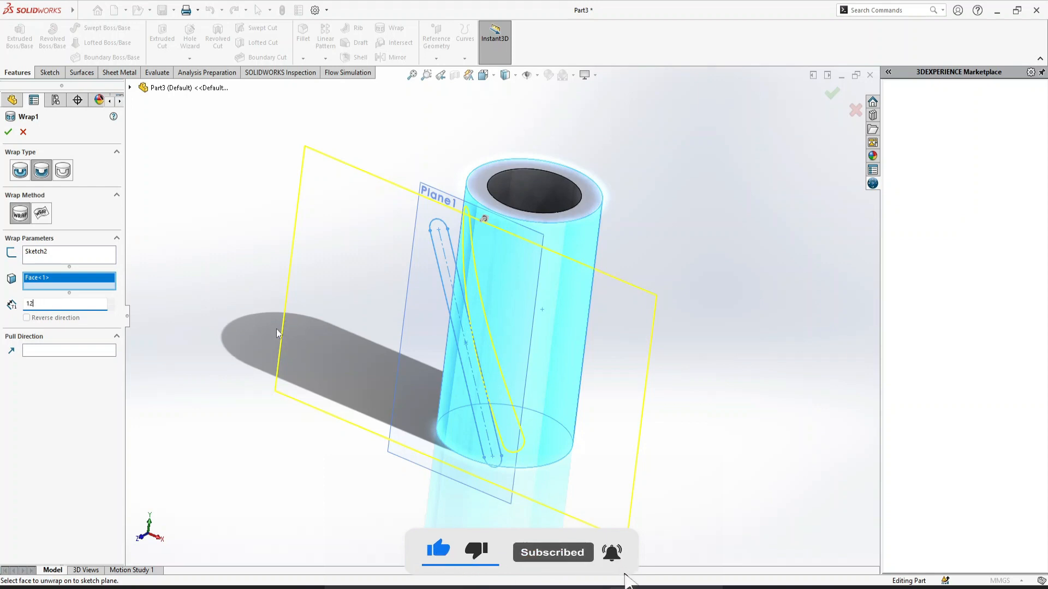
key(BackSpace)
text(5)
key(Return)
mouse_move(703, 368)
middle_down()
mouse_move(637, 379)
mouse_move(650, 393)
mouse_move(675, 385)
mouse_move(590, 365)
middle_up()
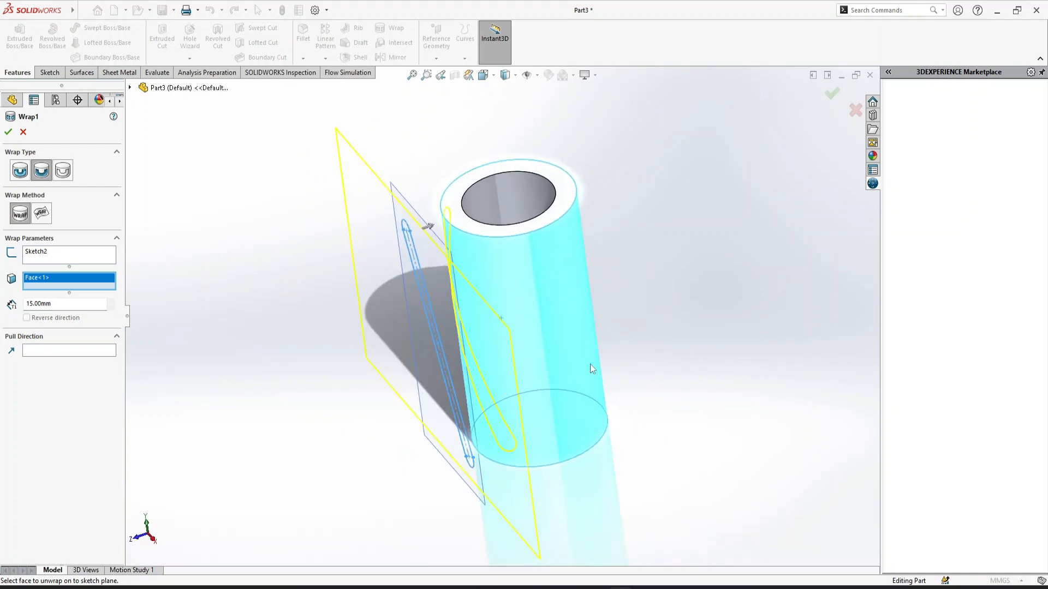
click(8, 131)
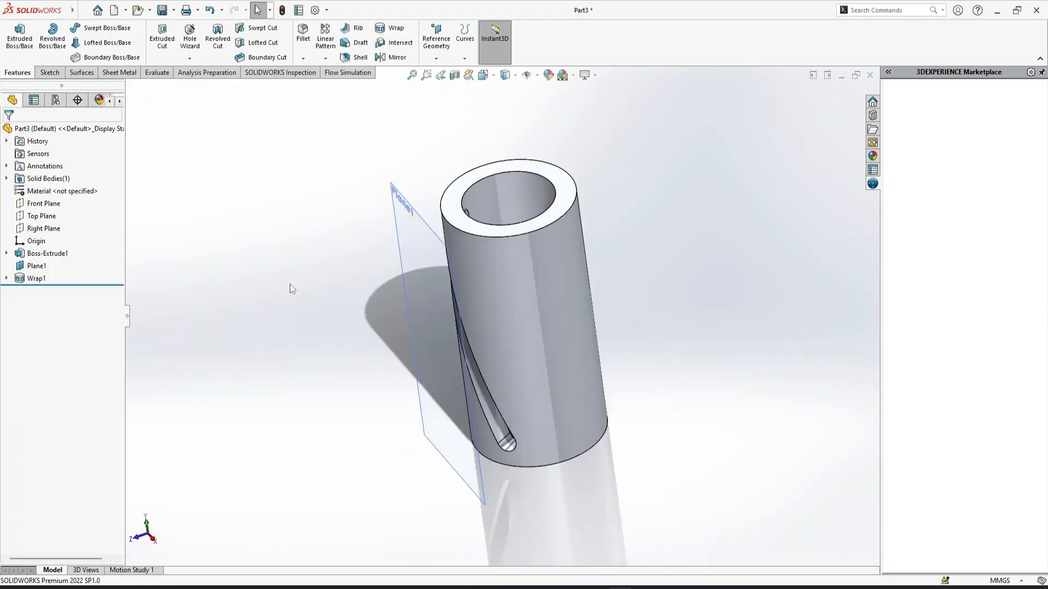
Hide the offset reference plane in front of the tube.
middle_drag(689, 333, 728, 344)
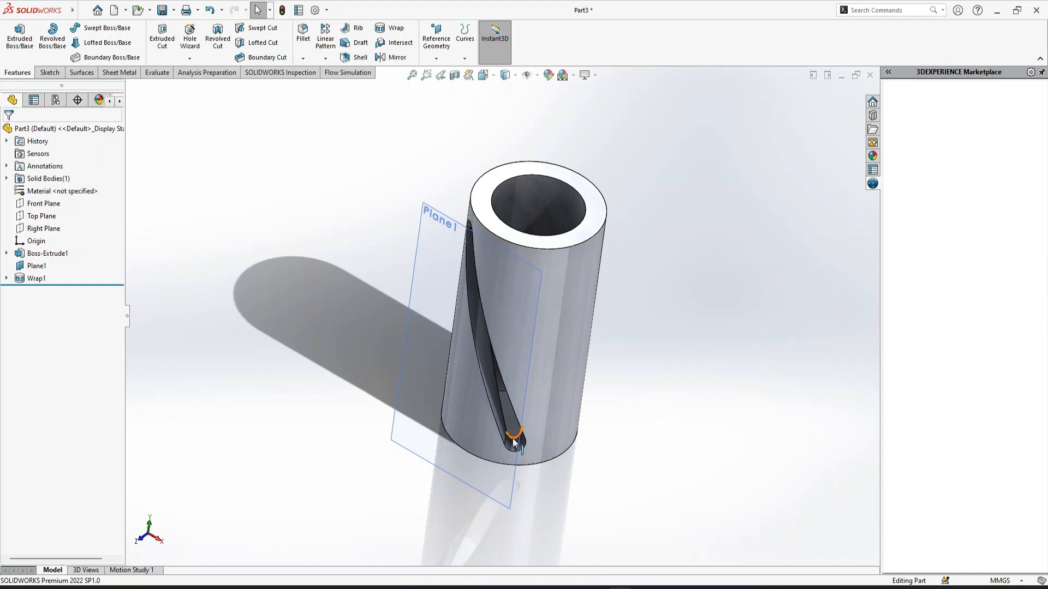
click(408, 432)
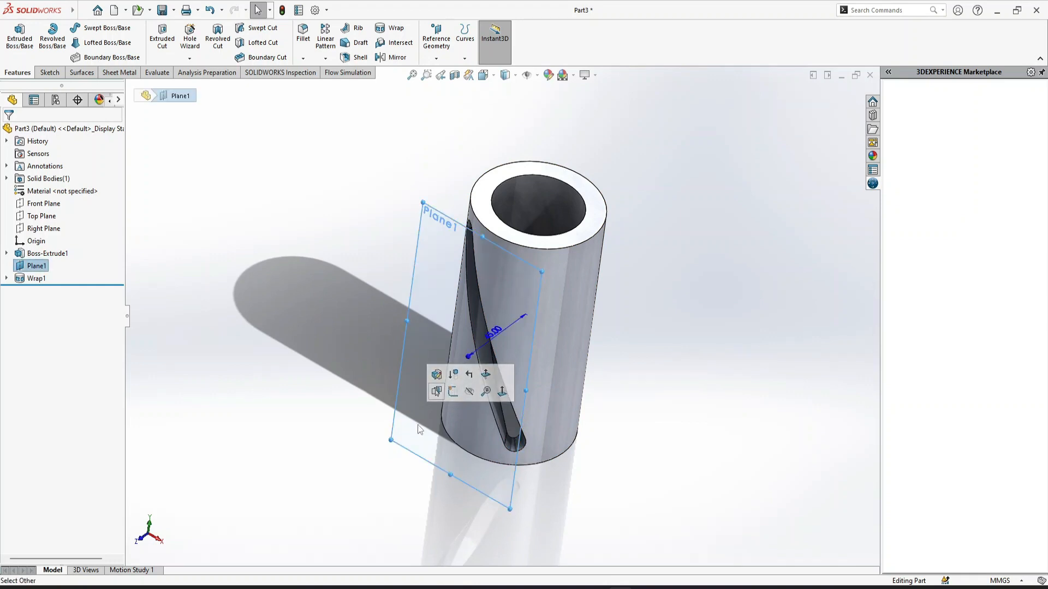
click(469, 392)
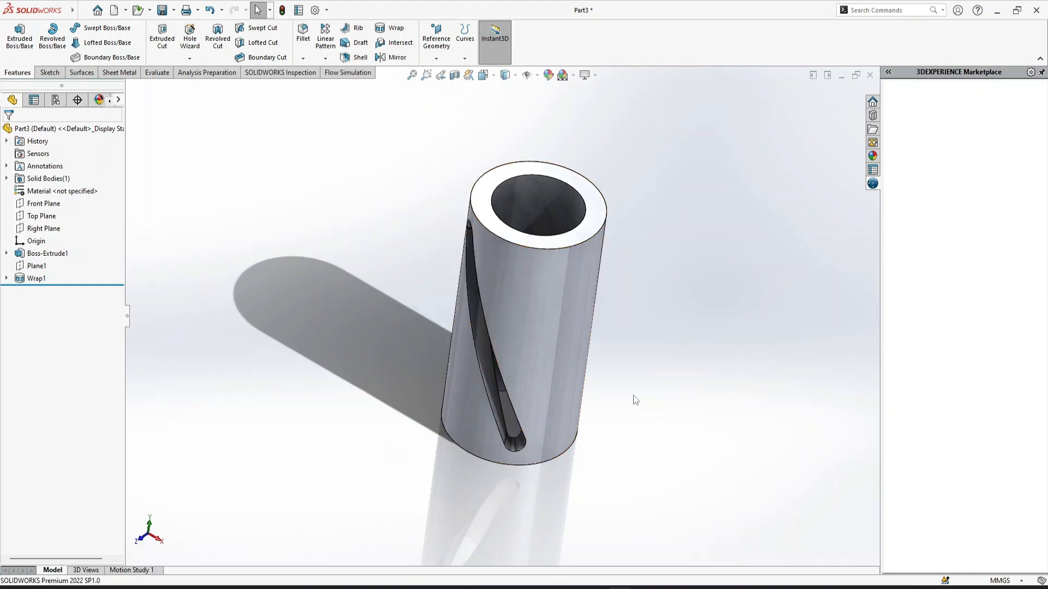
Start a circular pattern of the wrapped slot about the tube's inner cylindrical face, with 8 equally spaced instances over 360 degrees.
key(ctrl+7)
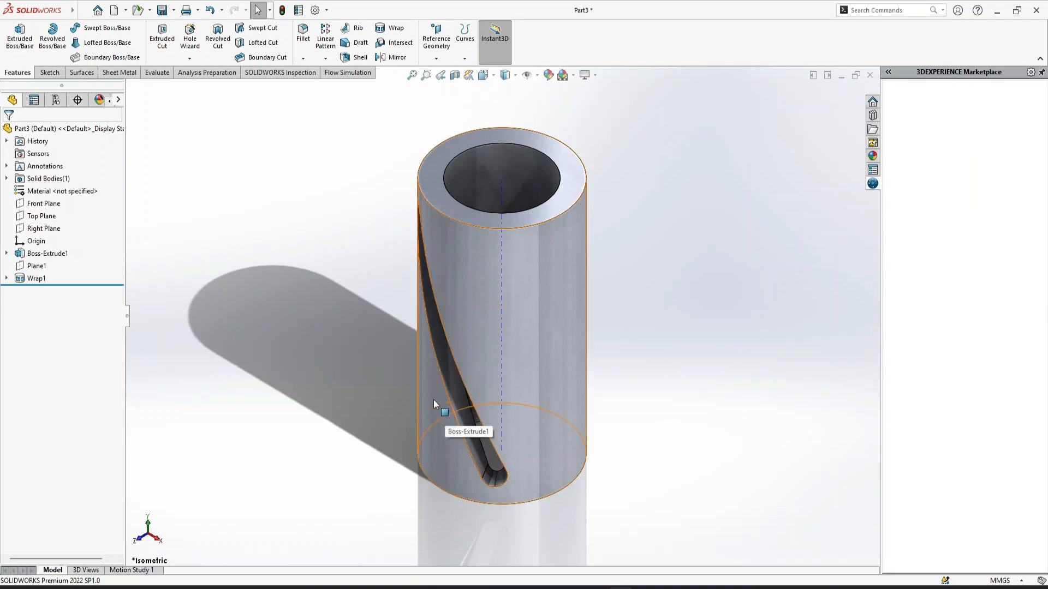
click(325, 59)
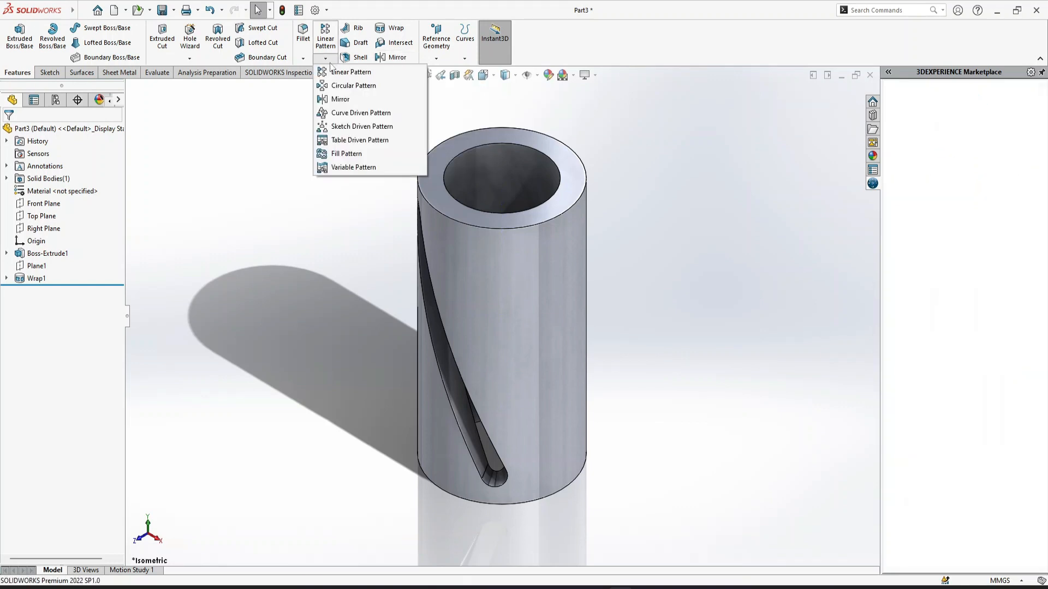
click(349, 86)
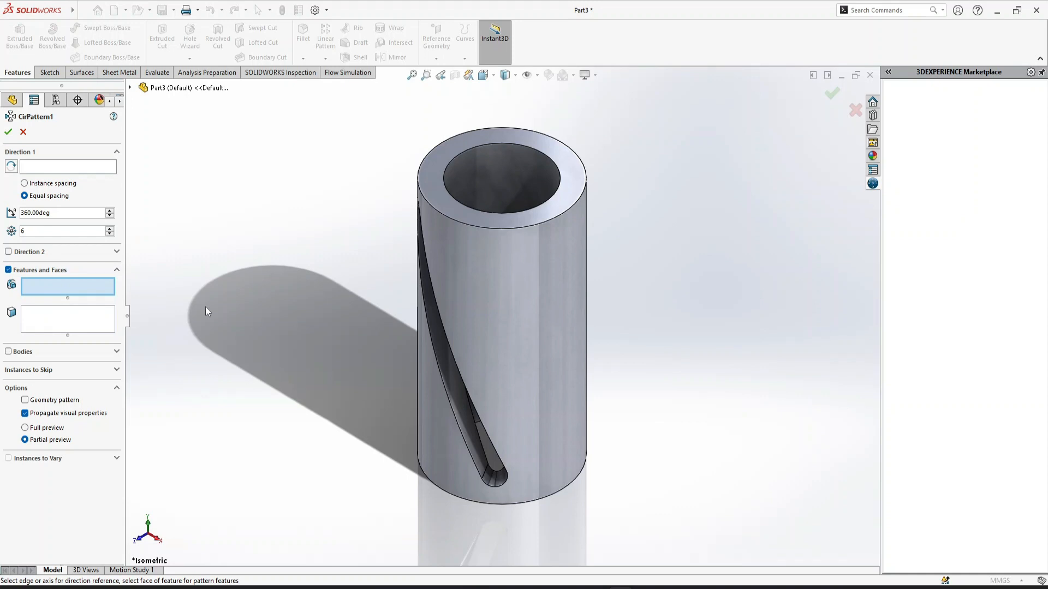
click(130, 87)
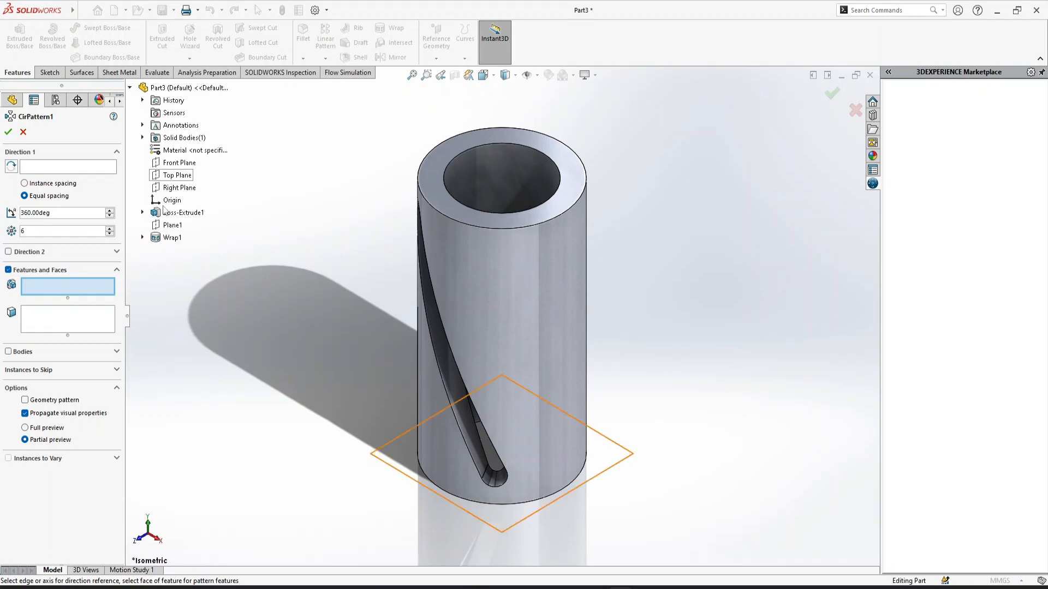
click(172, 237)
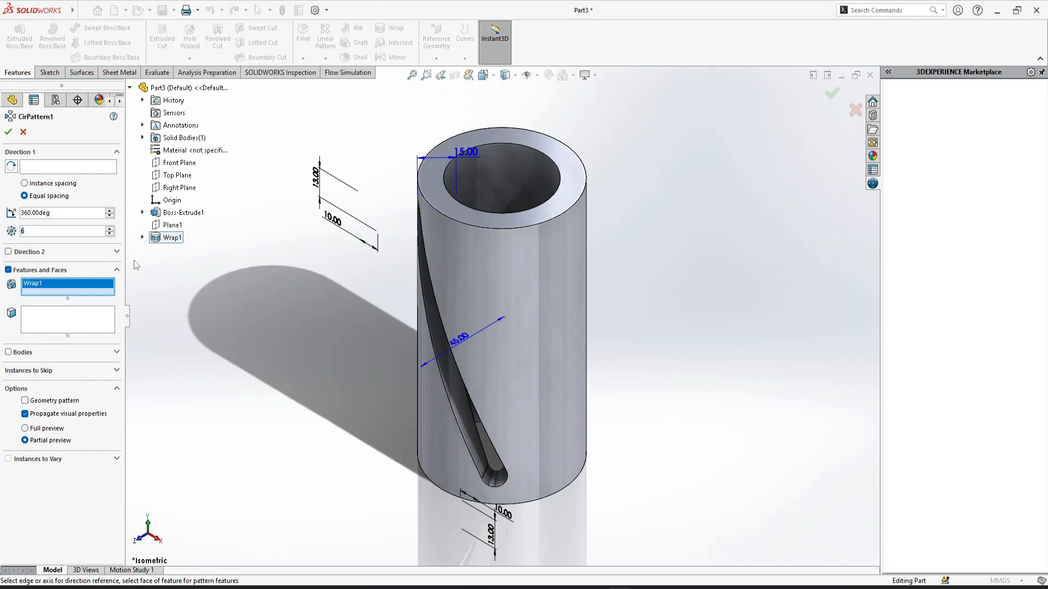
text(8)
click(54, 168)
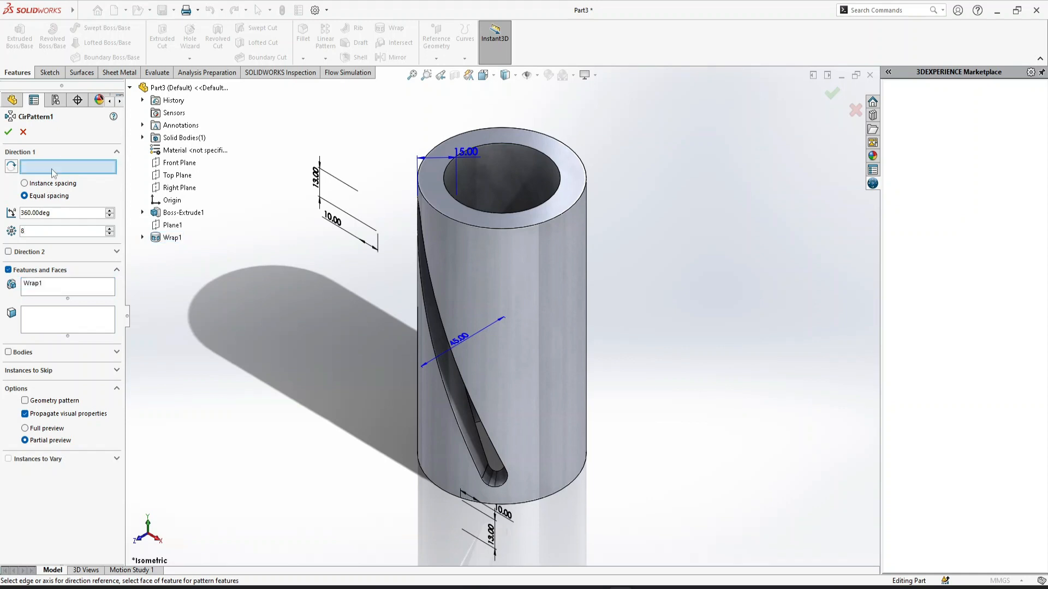
click(489, 185)
Change the slot pattern's instance count to 6 and create the circular pattern.
middle_drag(711, 326, 732, 334)
drag(56, 235, 9, 232)
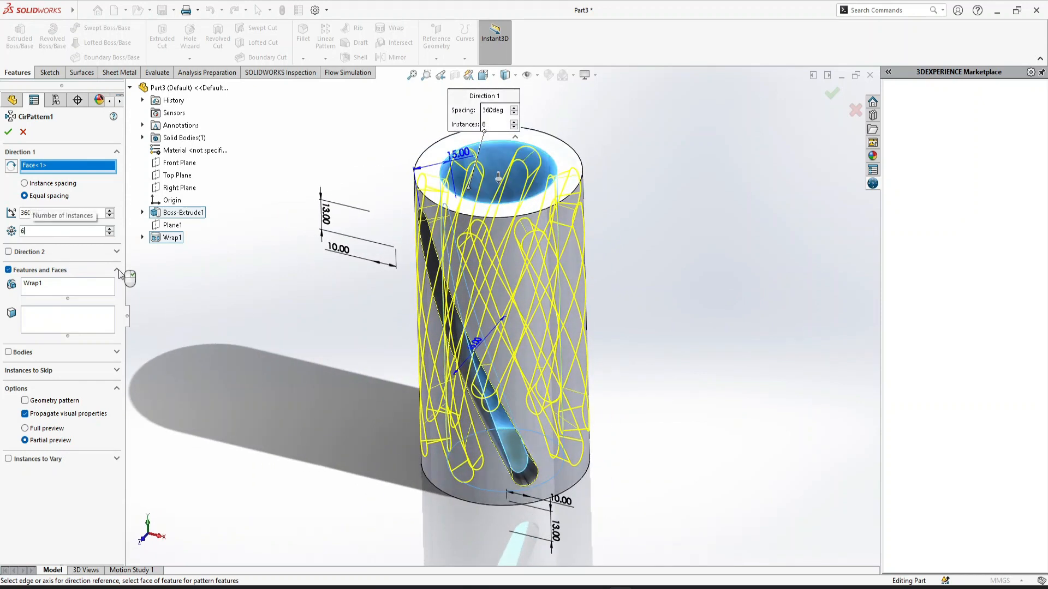
middle_drag(610, 360, 387, 280)
right_click(387, 279)
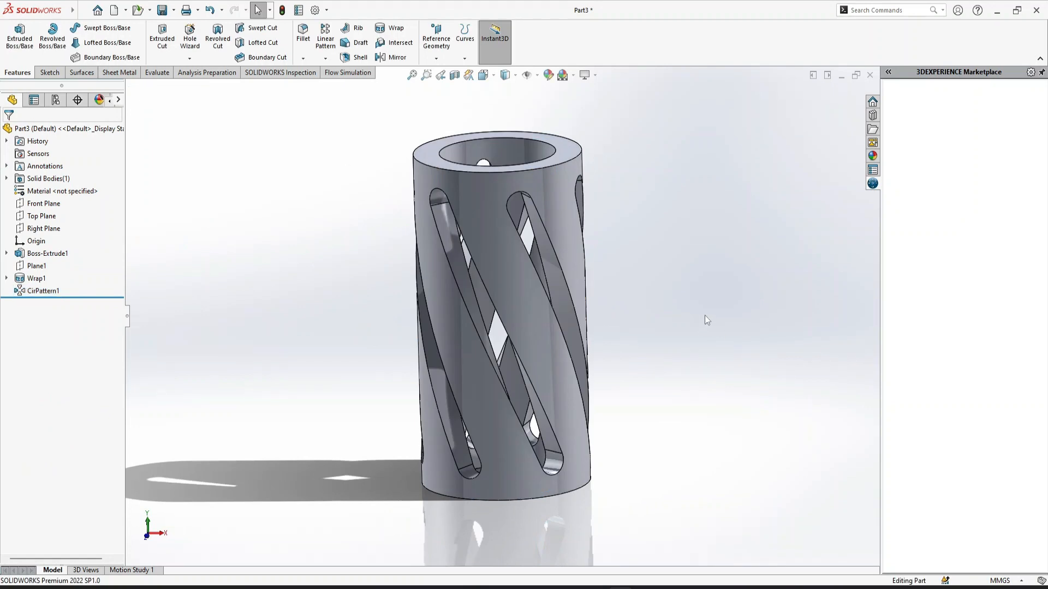
Edit the circular slot pattern to use 10 instances around the tube.
mouse_move(666, 280)
middle_down()
mouse_move(654, 343)
mouse_move(630, 368)
middle_up()
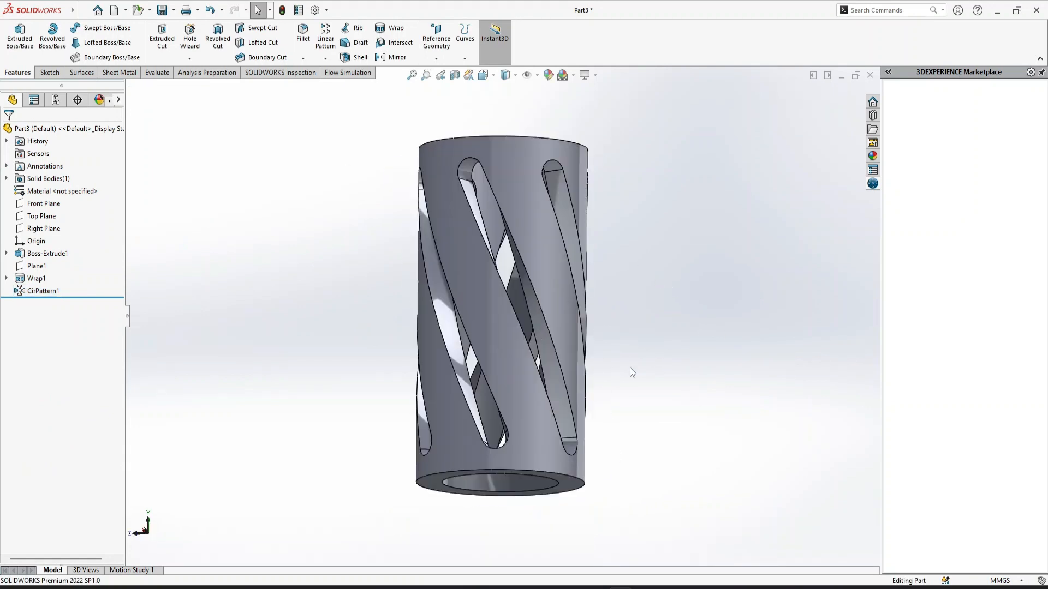
key(ctrl+7)
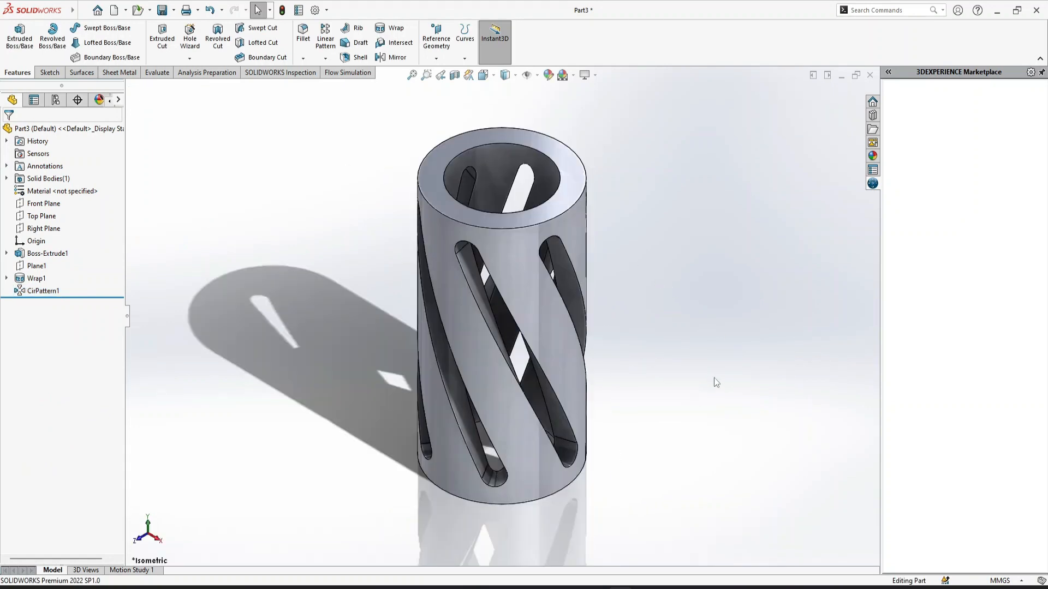
click(40, 291)
click(52, 259)
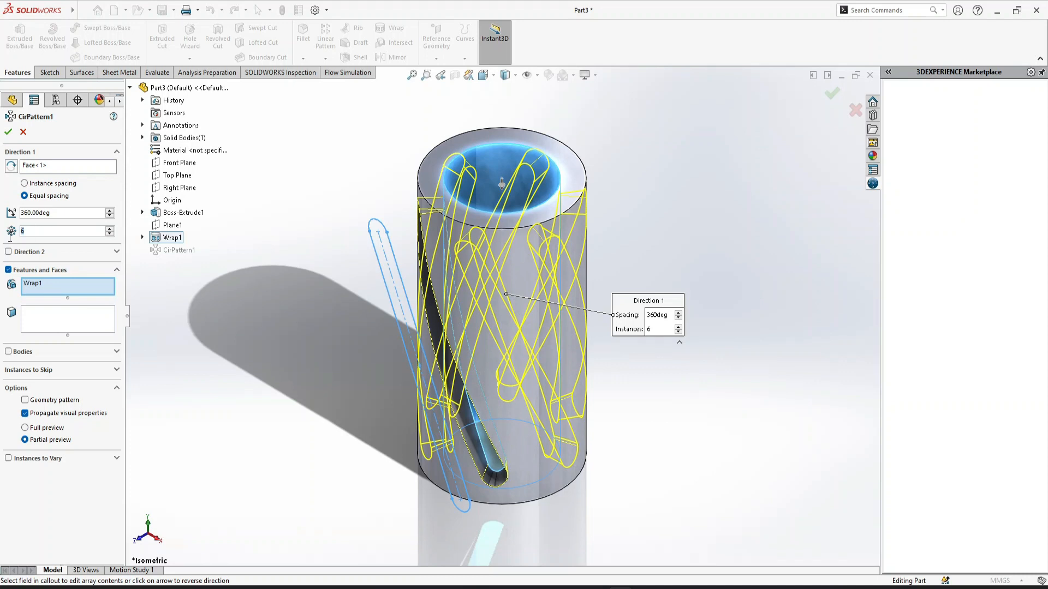
text(10)
key(Return)
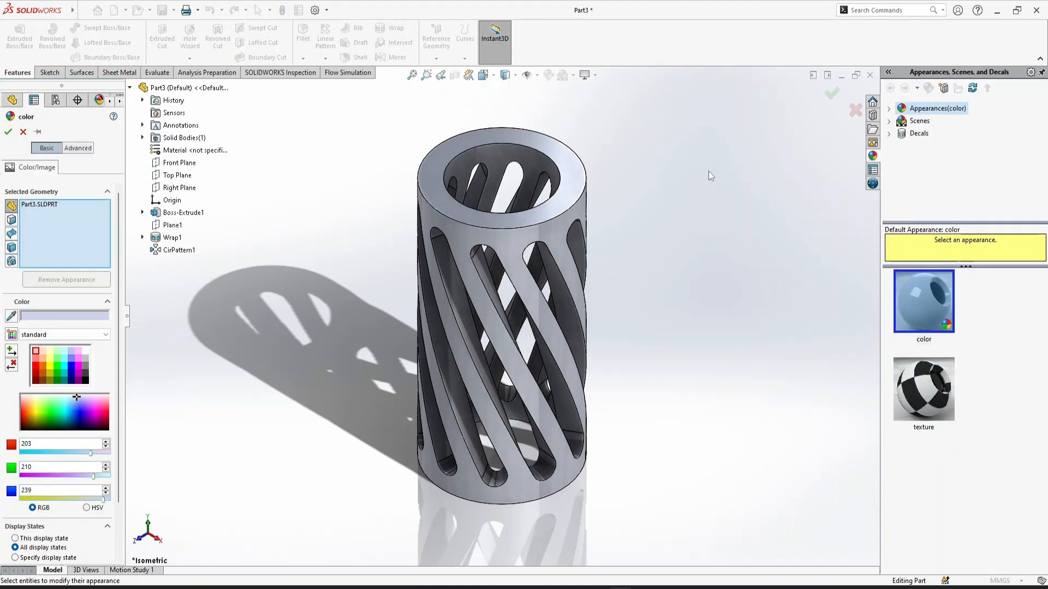
Colour the whole part golden orange with RGB values 232, 152, 8.
click(42, 361)
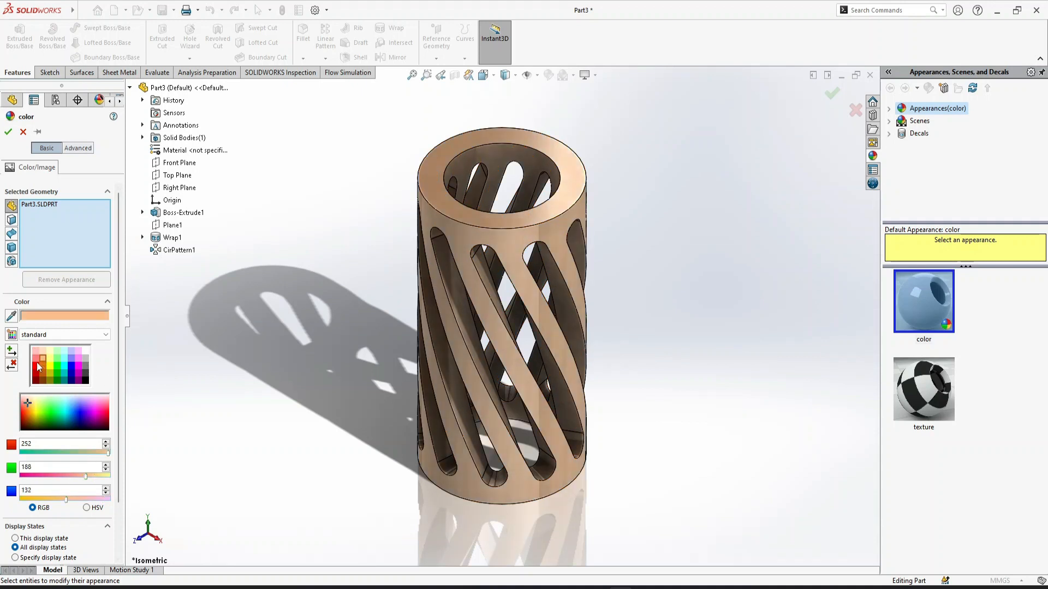
click(36, 366)
click(36, 360)
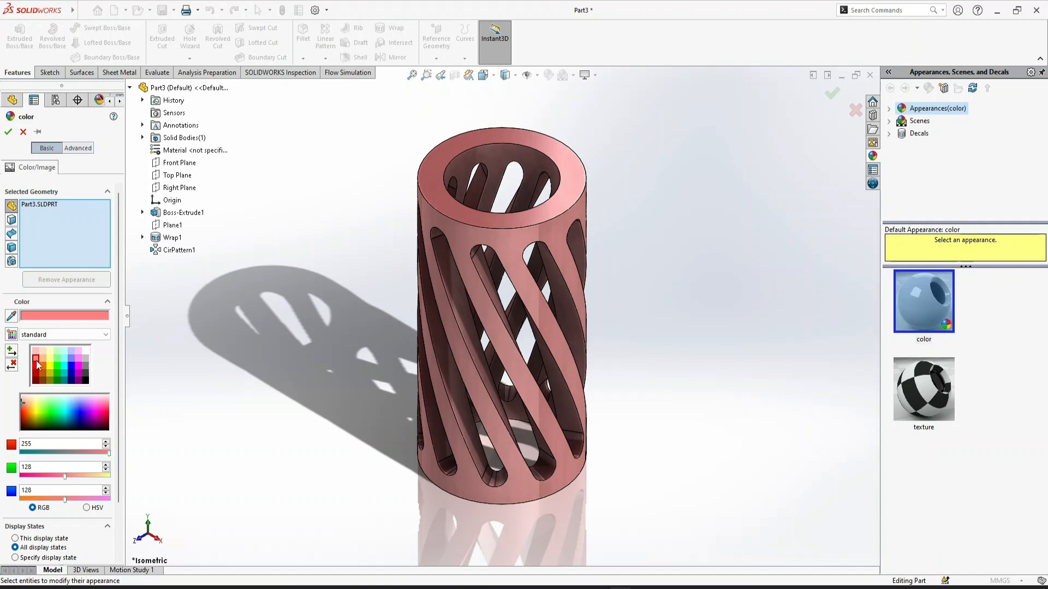
click(42, 360)
click(44, 365)
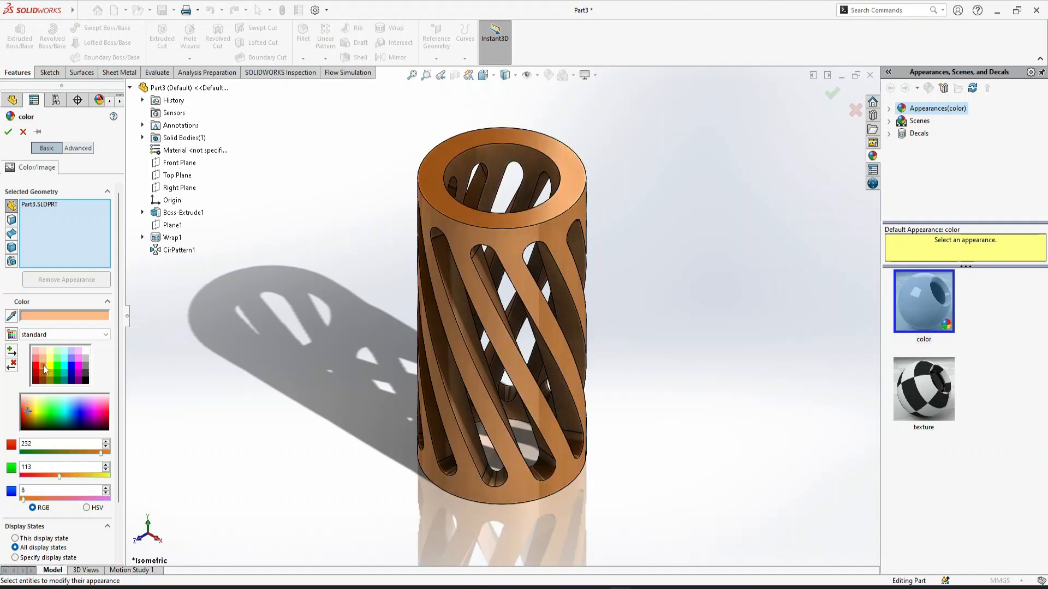
drag(59, 476, 74, 477)
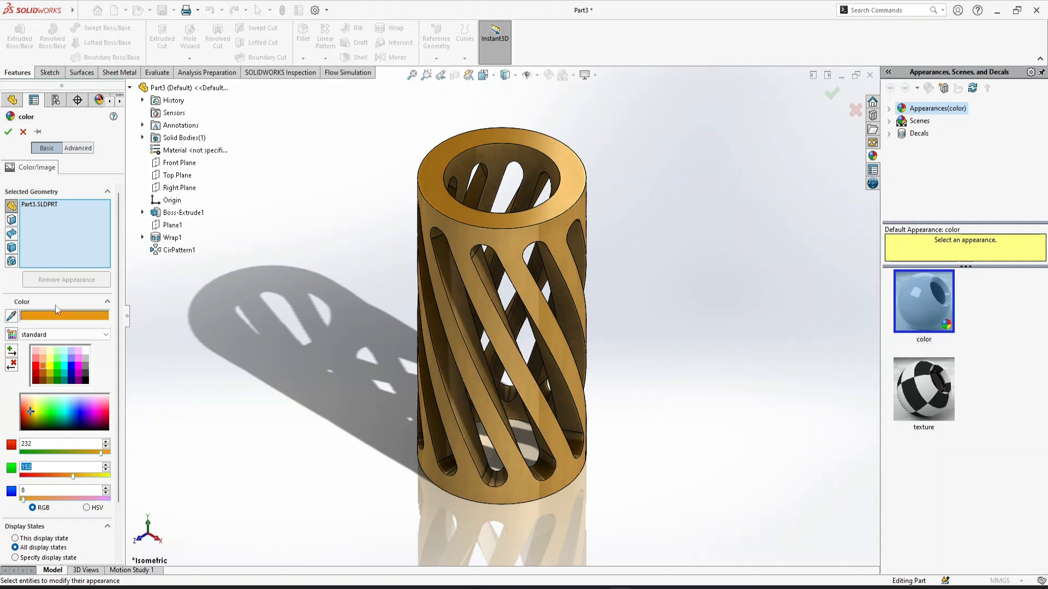
click(8, 131)
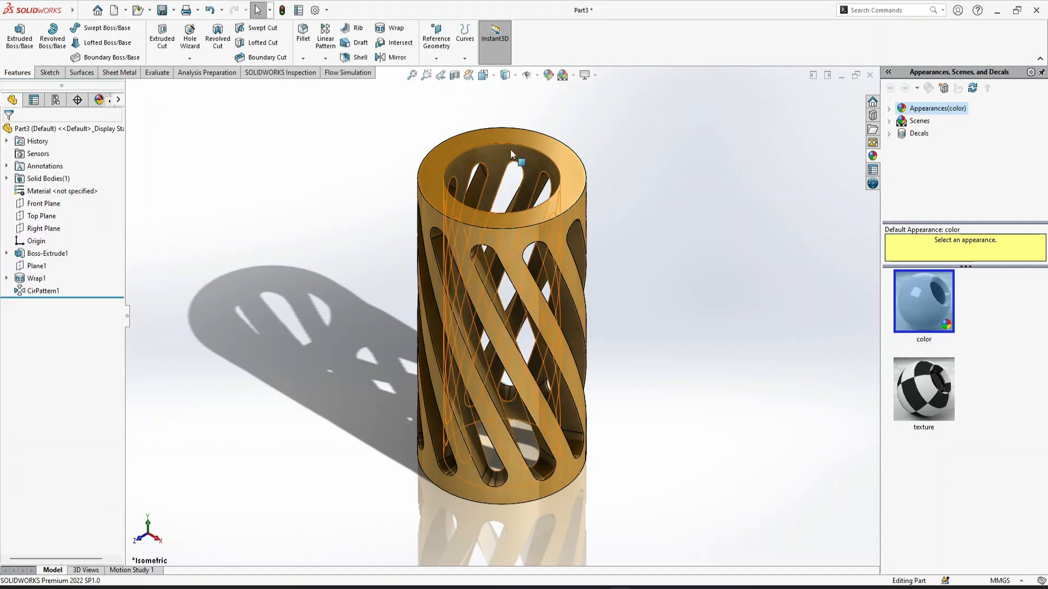
Colour only the tube's inner cylindrical face in a pale off-white tint from the standard swatches.
click(495, 154)
click(495, 157)
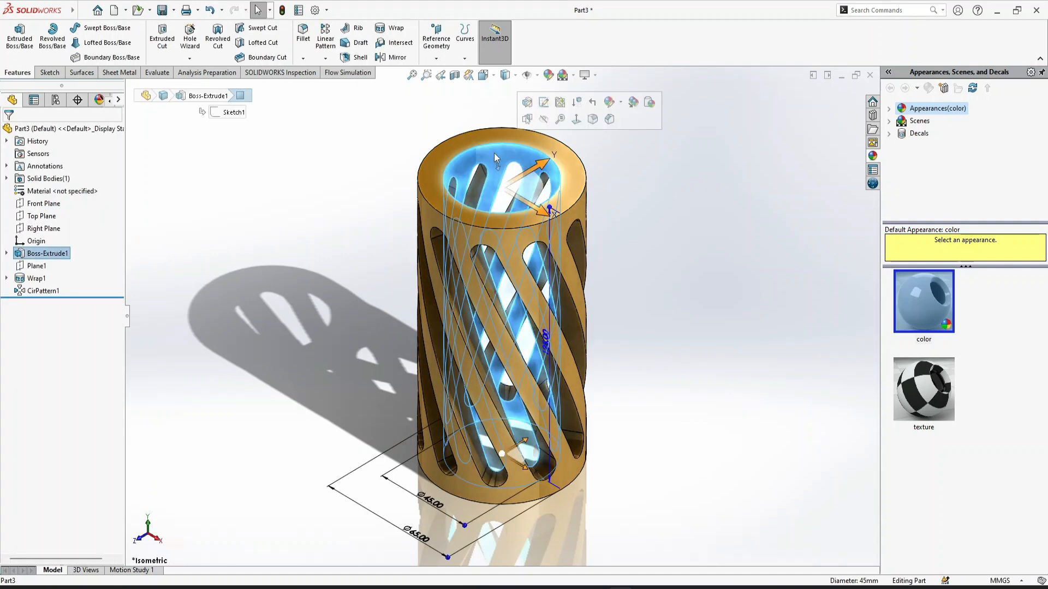
click(549, 77)
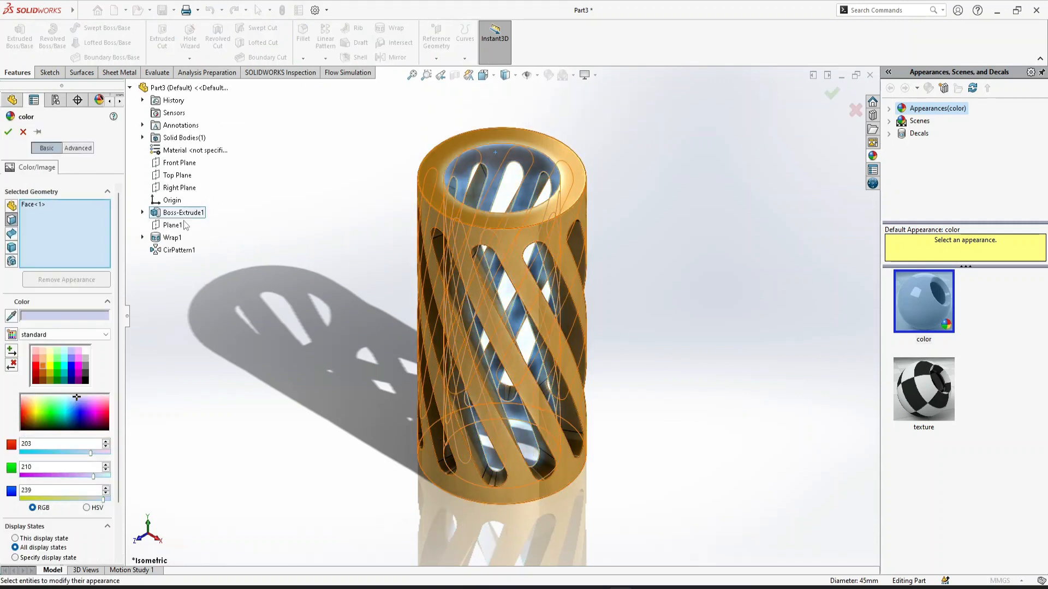
click(51, 370)
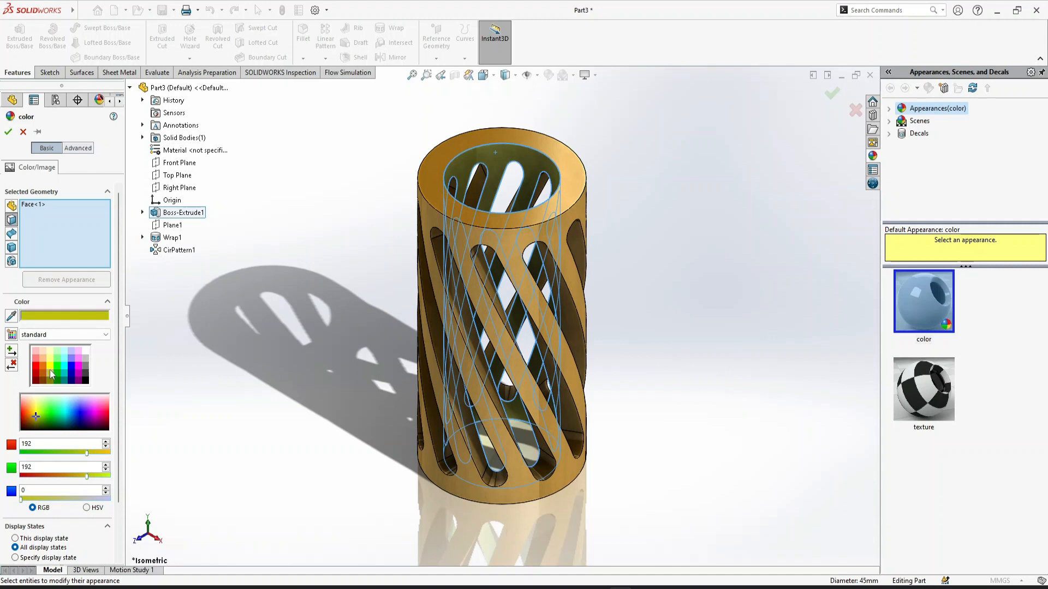
click(51, 367)
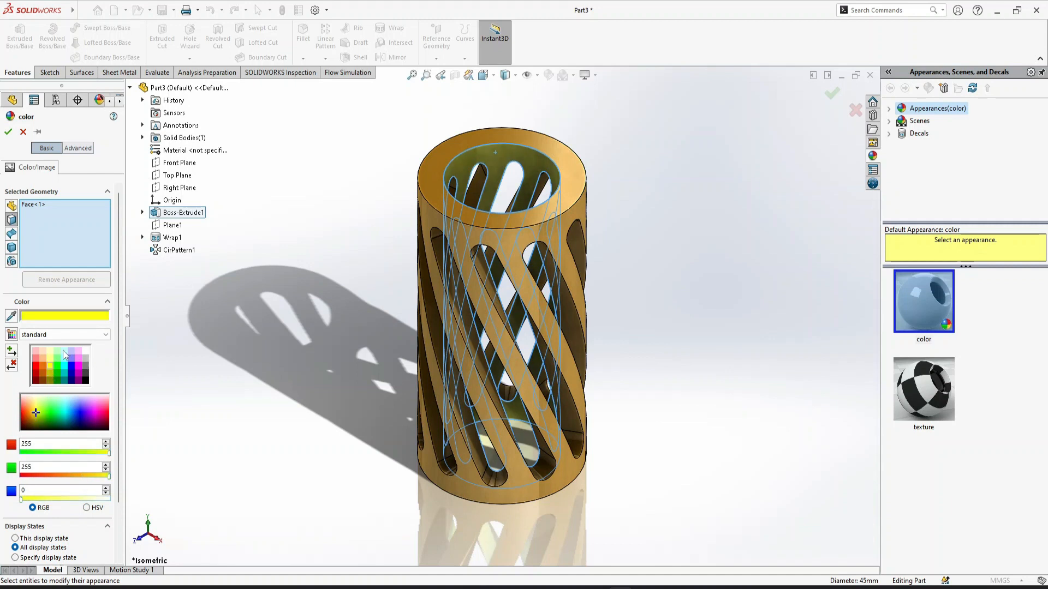
click(35, 360)
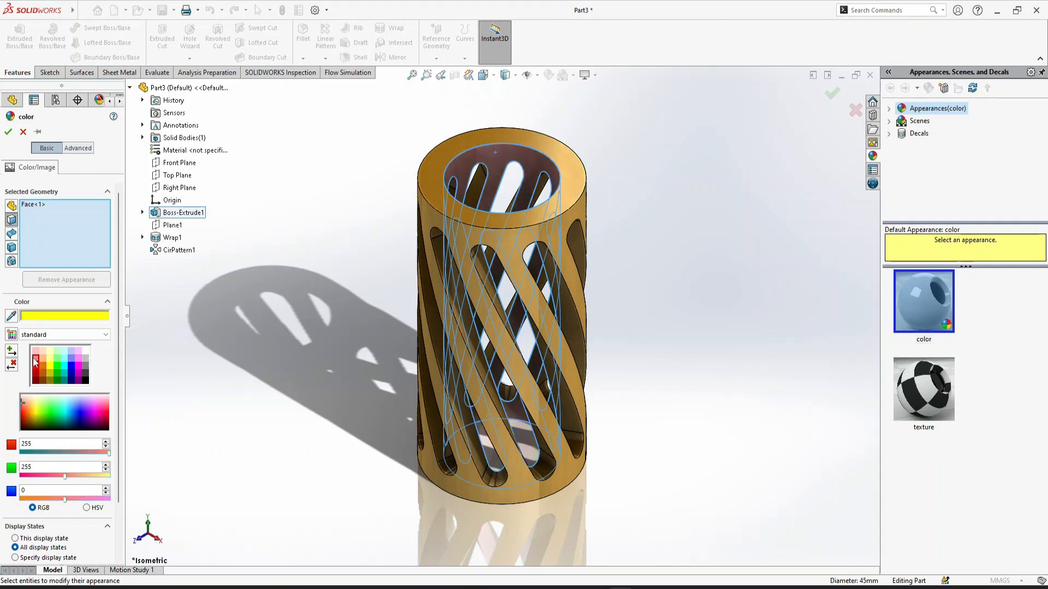
click(36, 352)
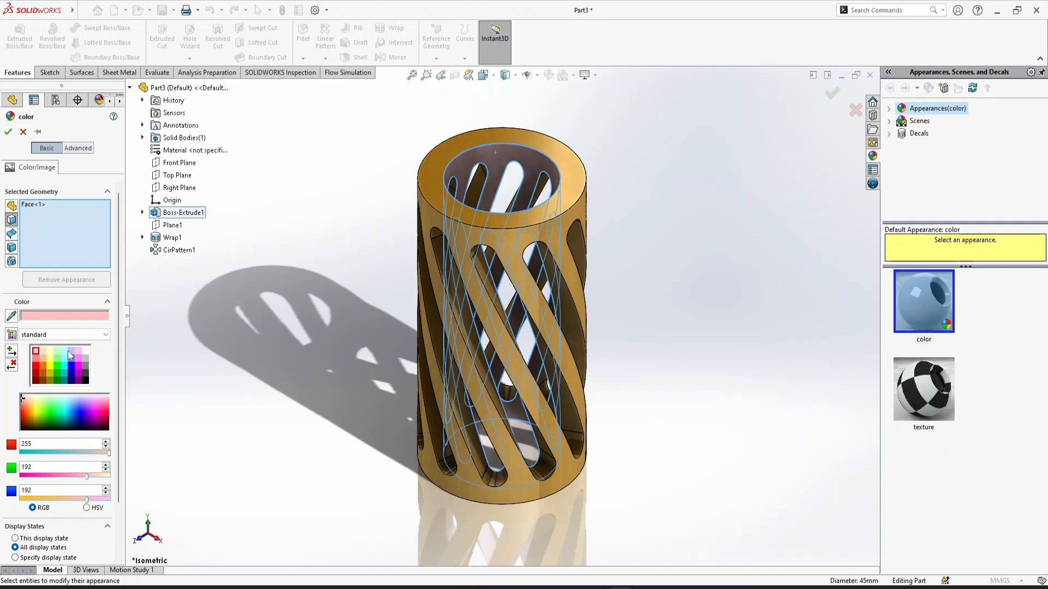
click(8, 131)
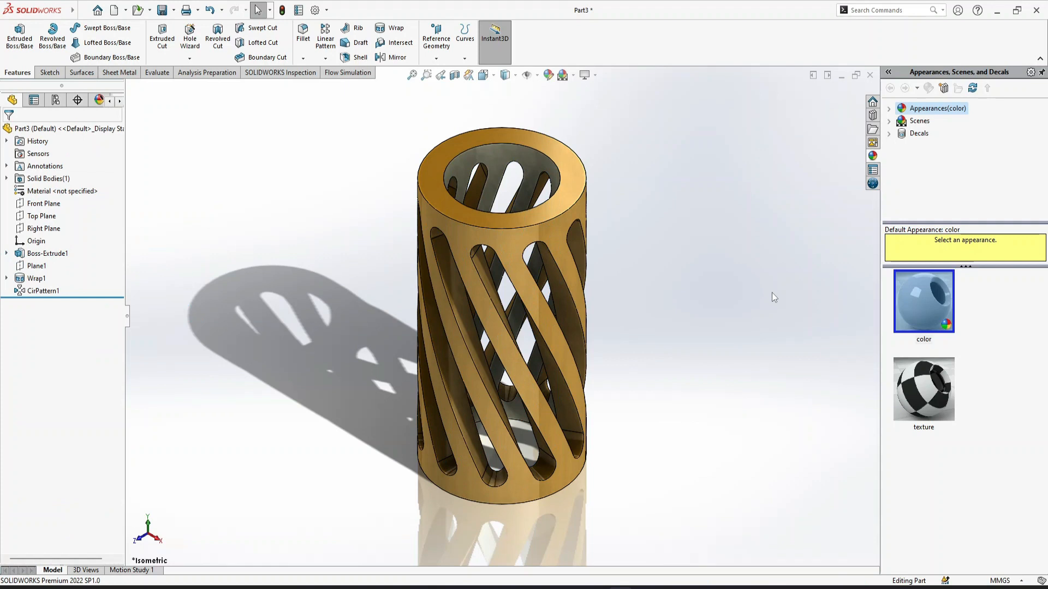
Turn off Ambient Occlusion for the display of the slotted tube.
middle_drag(707, 356, 770, 293)
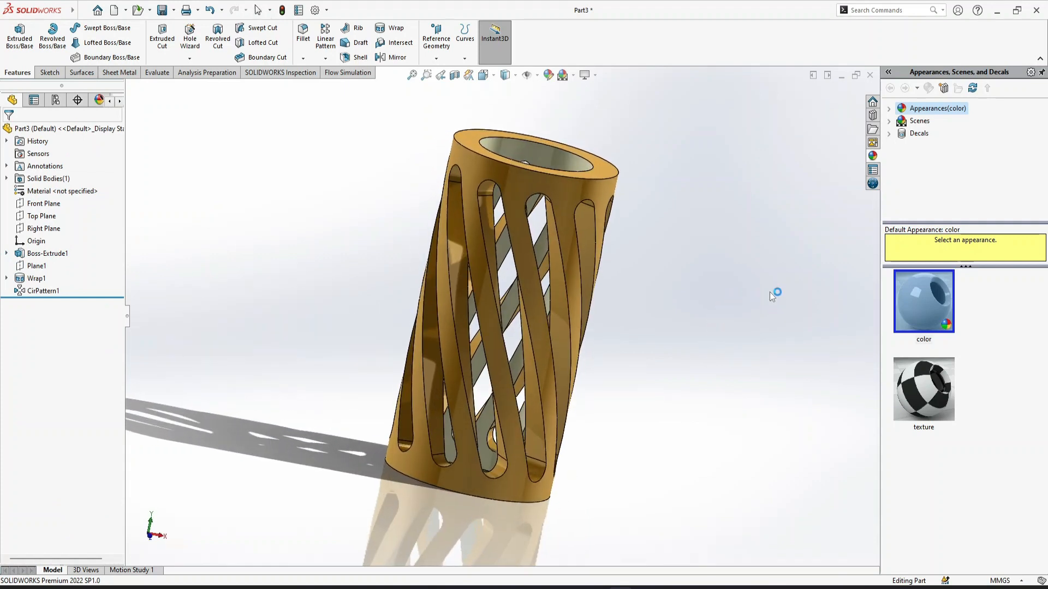
click(597, 76)
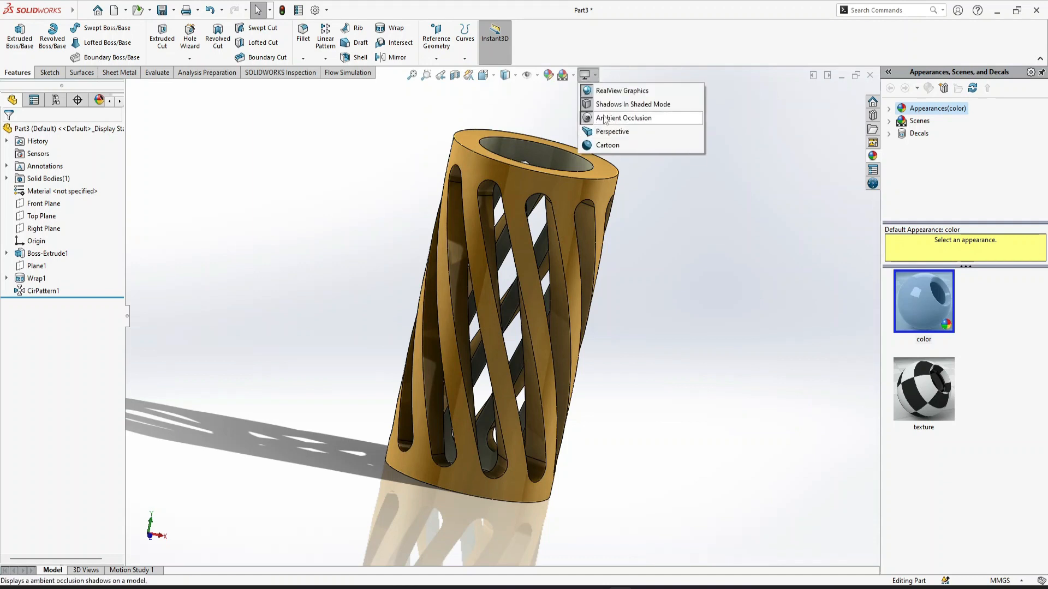
click(633, 118)
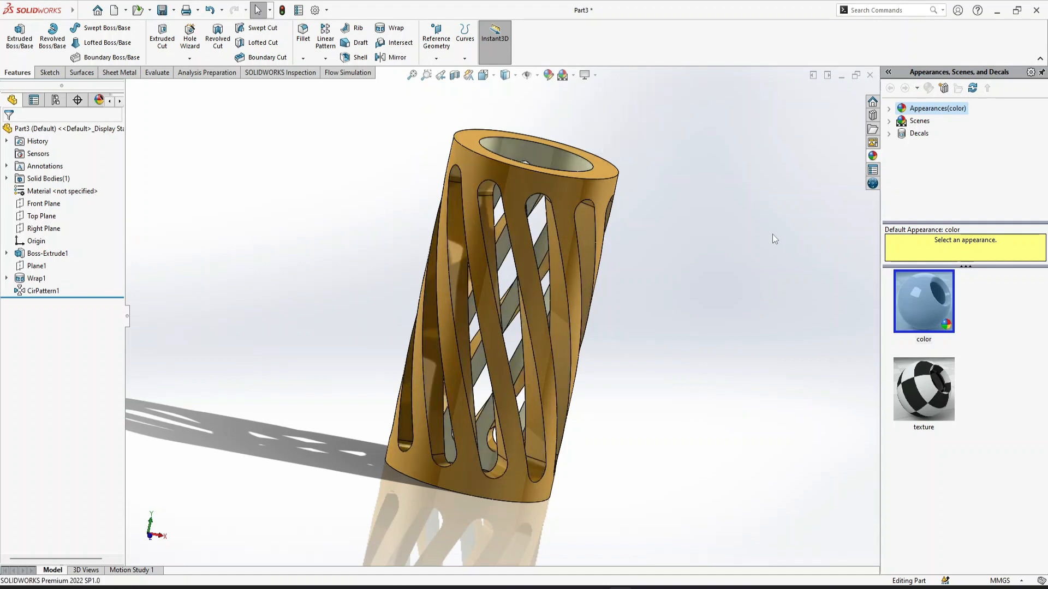
key(ctrl+7)
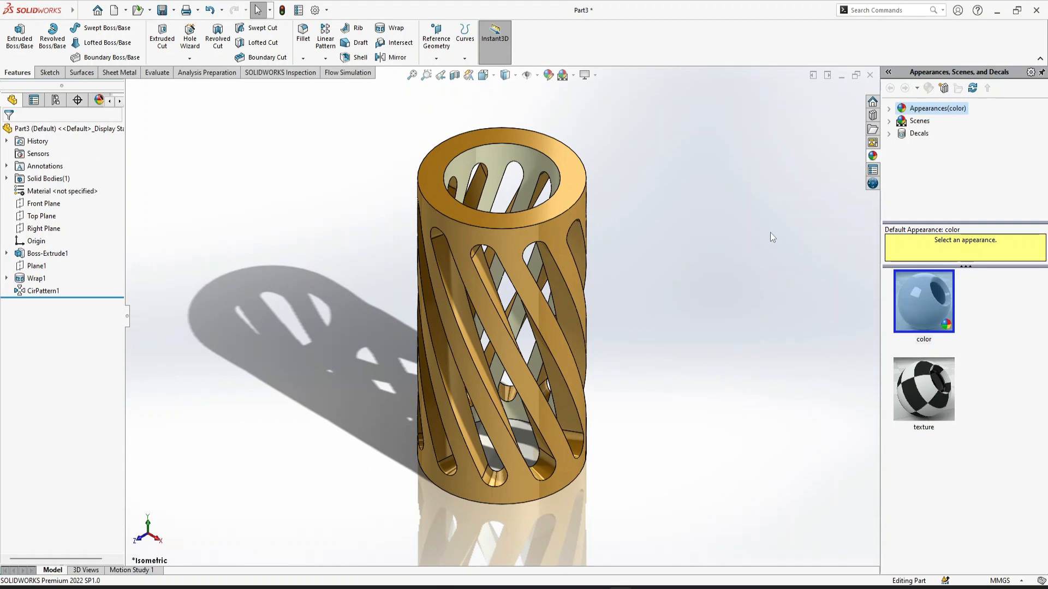